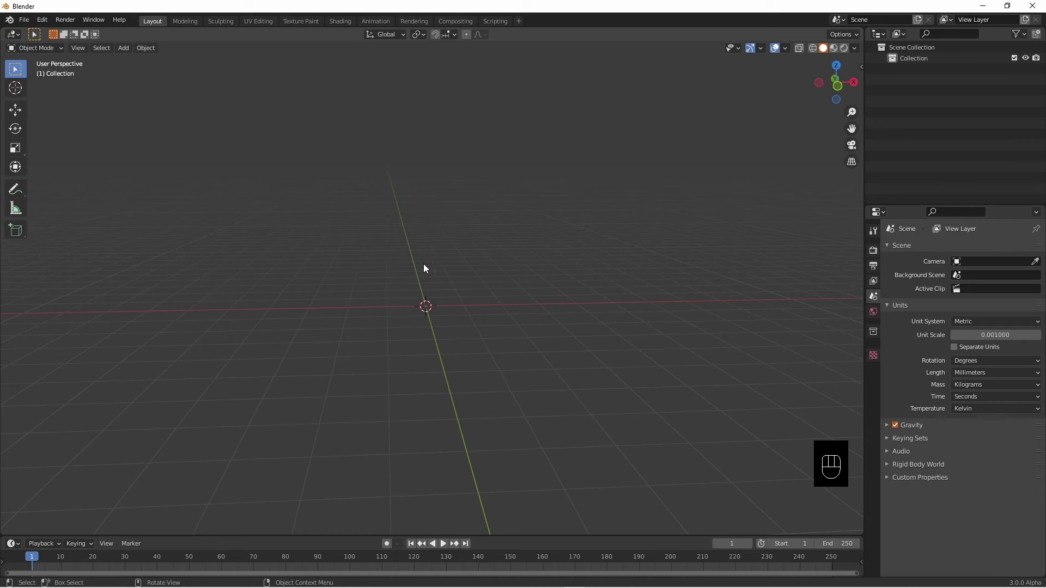
- Switch the empty scene to the back orthographic view
{"action": "middle_click_drag", "start_coordinate": [423, 263], "coordinate": [106, 385]}
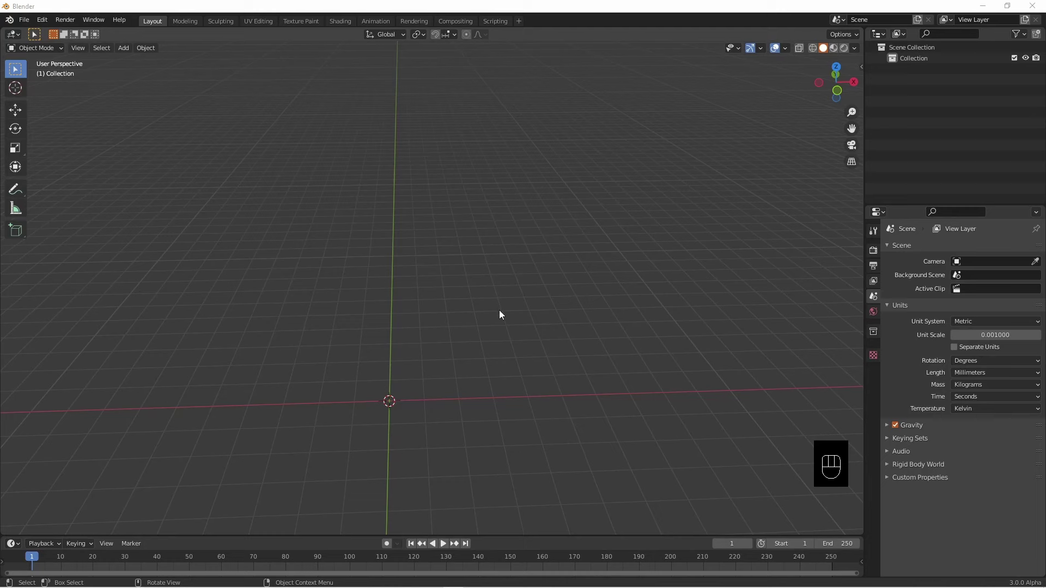
{"action": "middle_click_drag", "start_coordinate": [500, 327], "coordinate": [554, 295]}
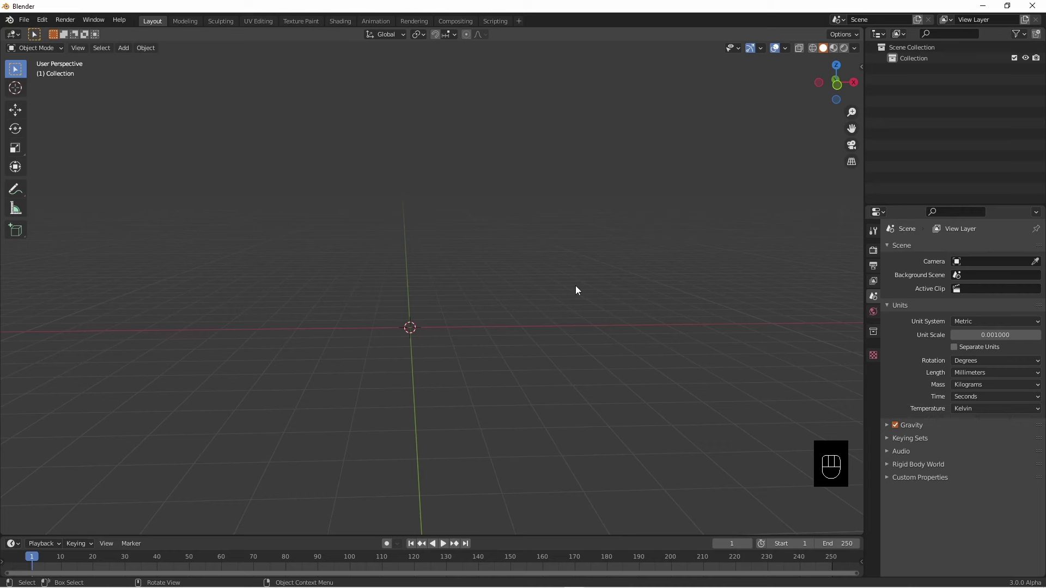
{"action": "middle_click_drag", "start_coordinate": [572, 279], "coordinate": [676, 252]}
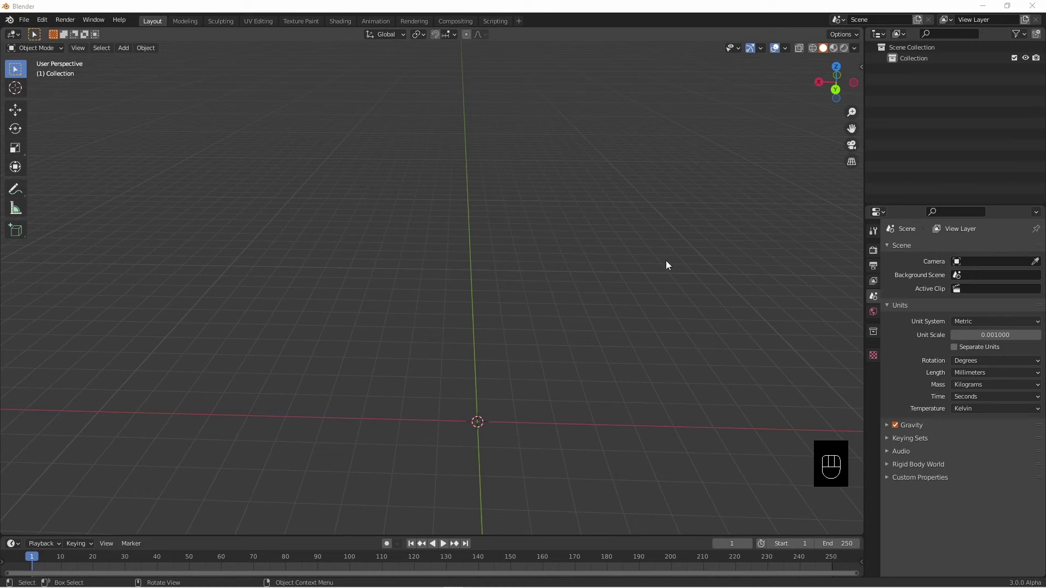
{"action": "left_click", "coordinate": [835, 89]}
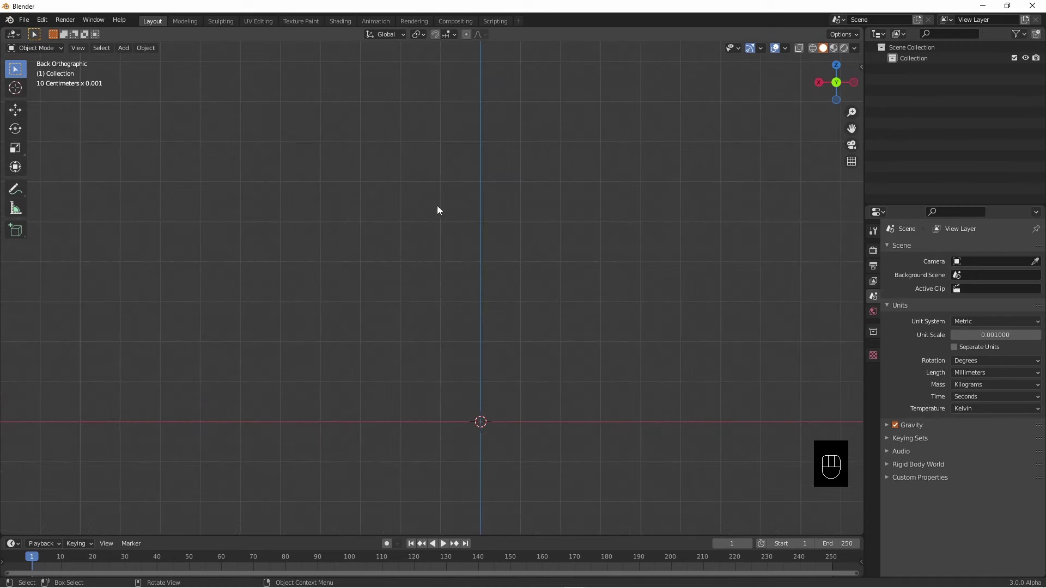
- Add a cube and merge all its vertices at center into one vertex
{"action": "left_click", "coordinate": [123, 50]}
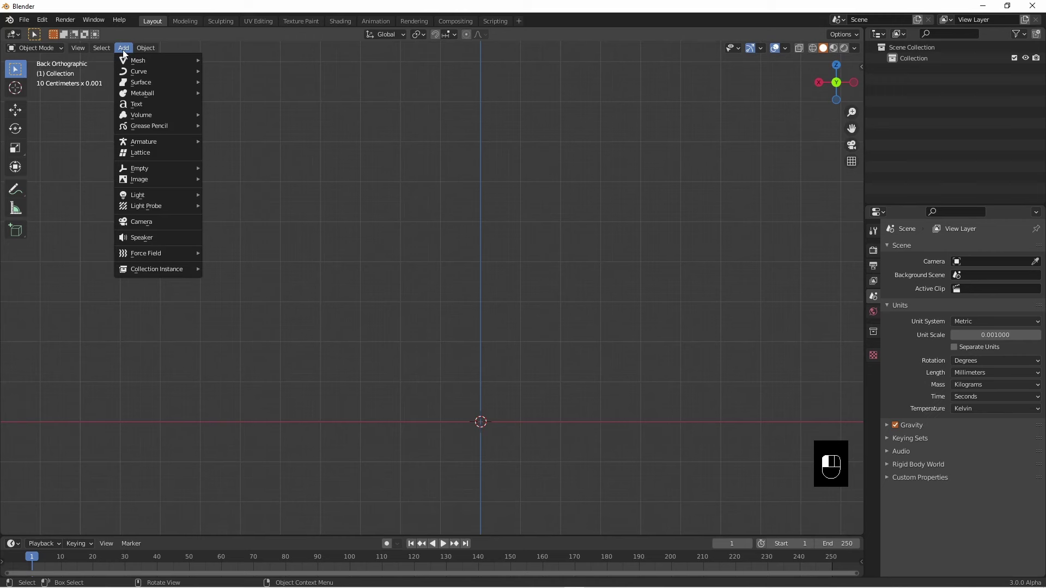
{"action": "mouse_move", "coordinate": [132, 64]}
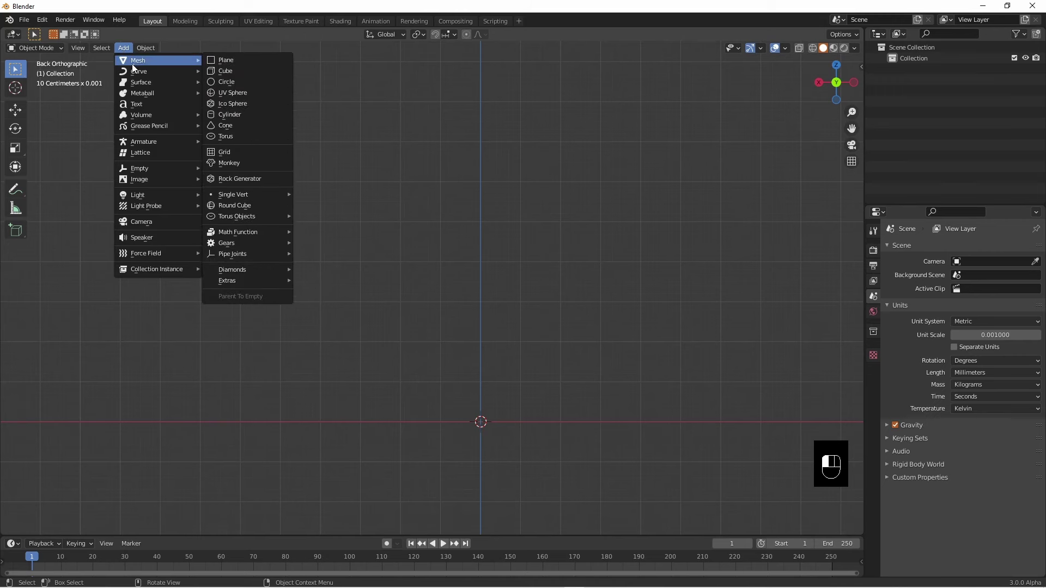
{"action": "left_click", "coordinate": [233, 68]}
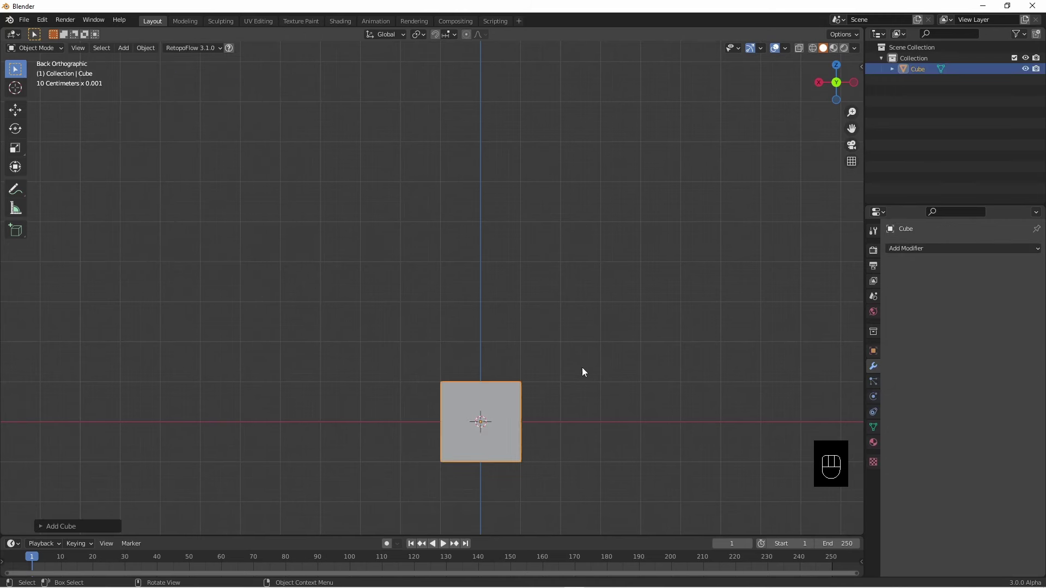
{"action": "key", "text": "Tab"}
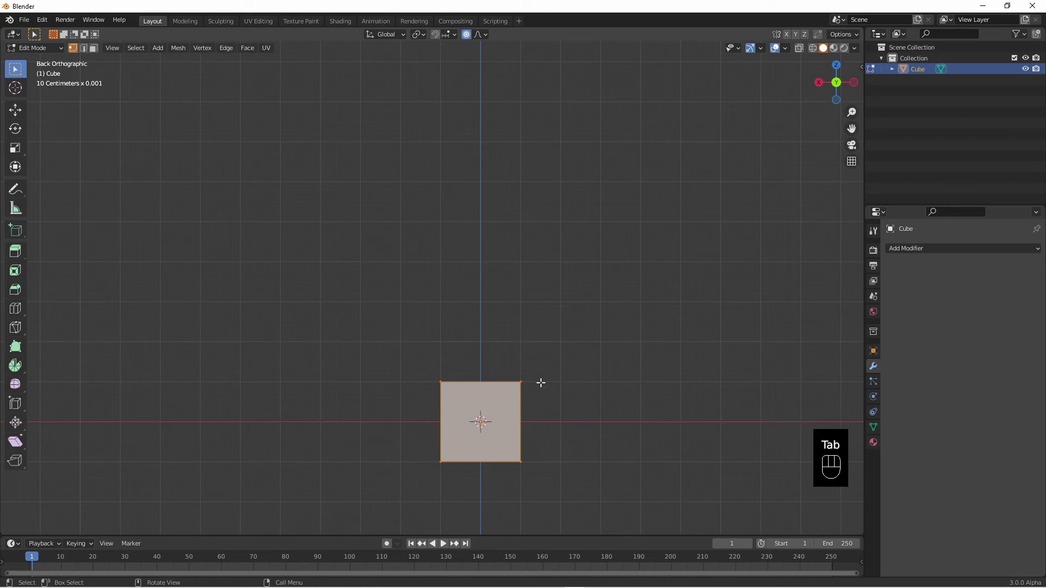
{"action": "key", "text": "m"}
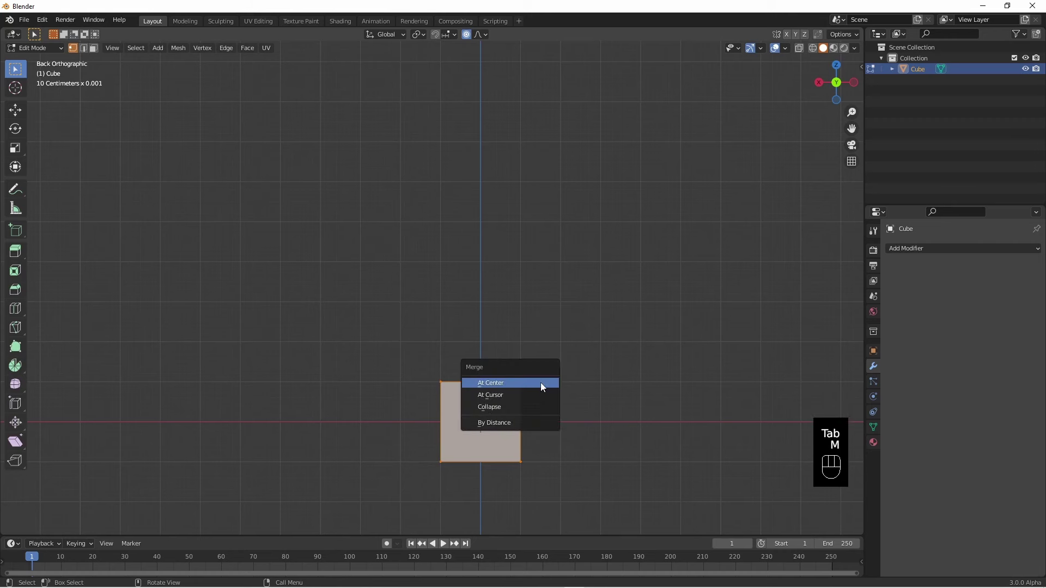
{"action": "left_click", "coordinate": [541, 384]}
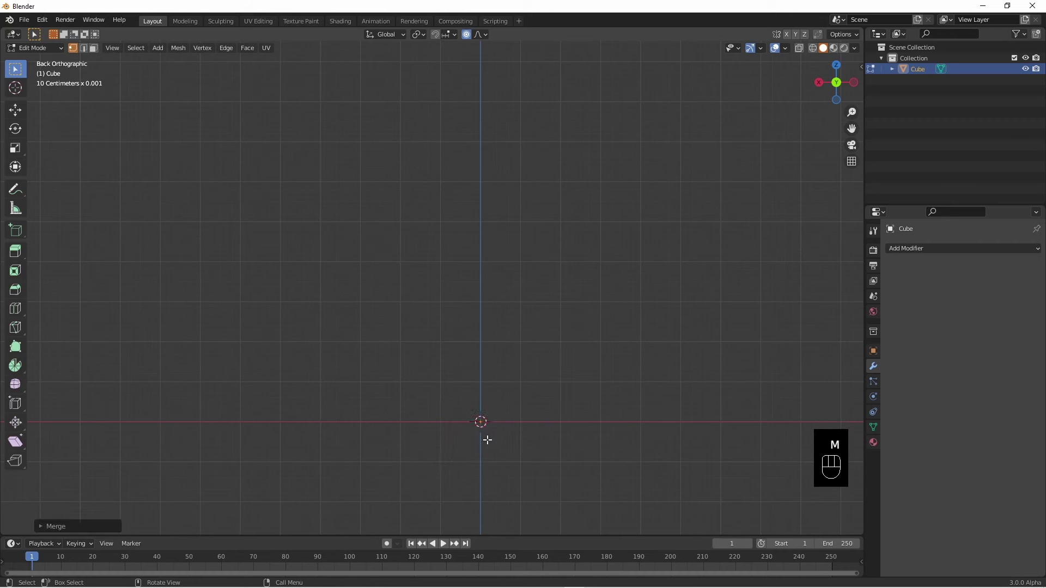
{"action": "left_click", "coordinate": [480, 423]}
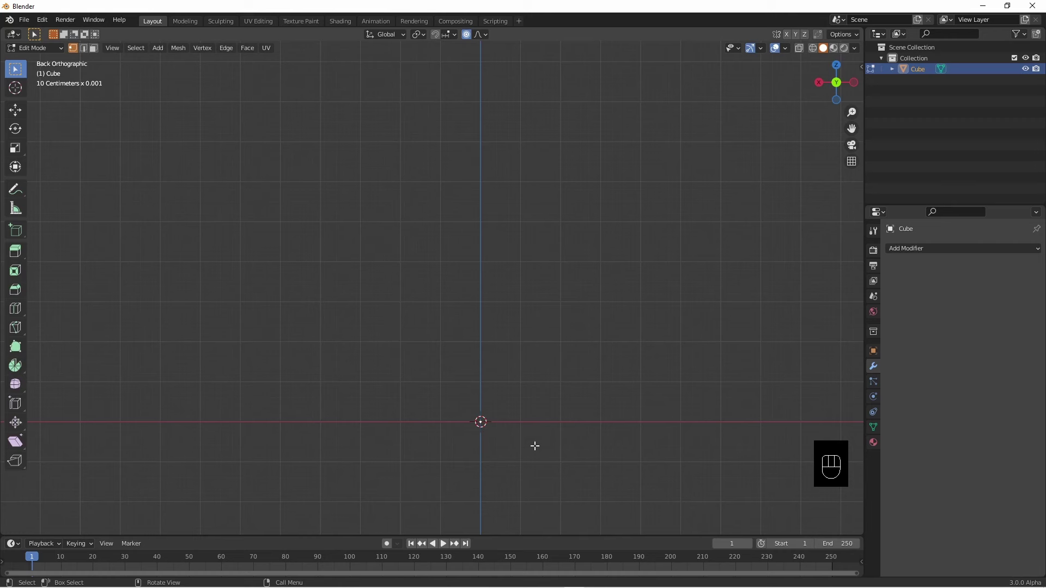
- Extrude the first profile vertices from beside the origin up the vase's lower body
{"action": "key", "text": "e"}
{"action": "key", "text": "x"}
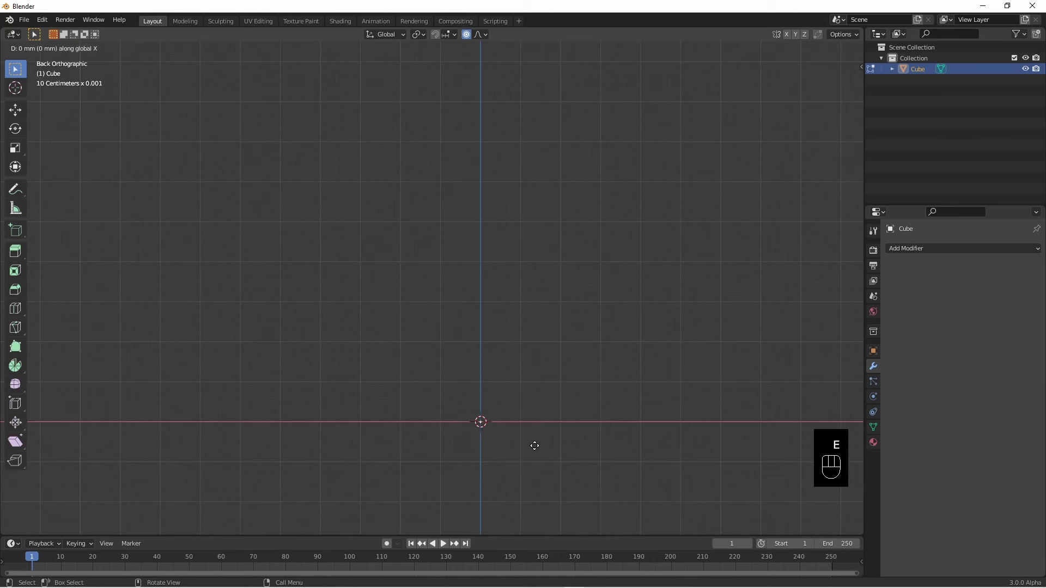
{"action": "left_click", "coordinate": [608, 447]}
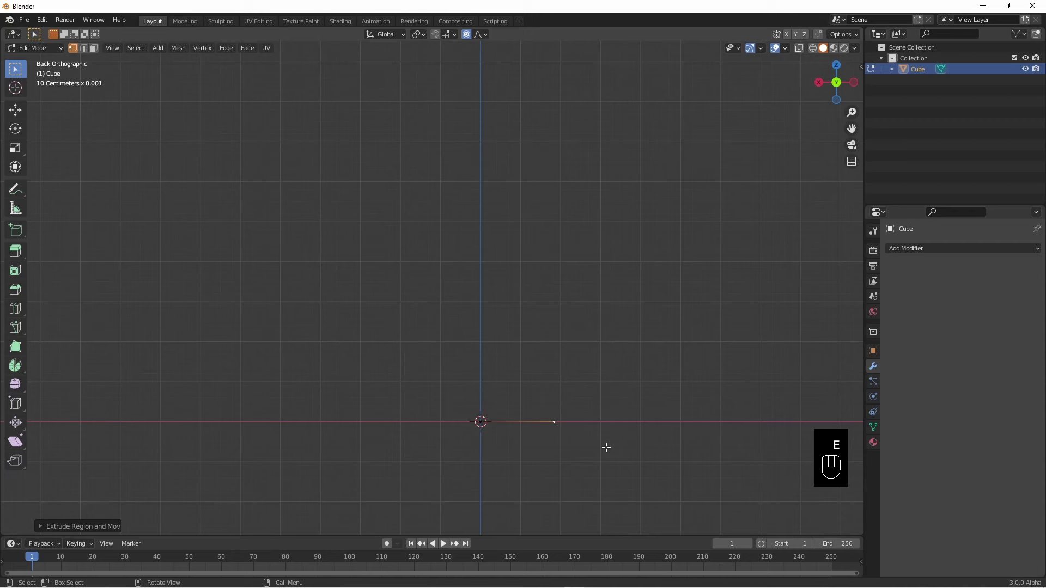
{"action": "key", "text": "e"}
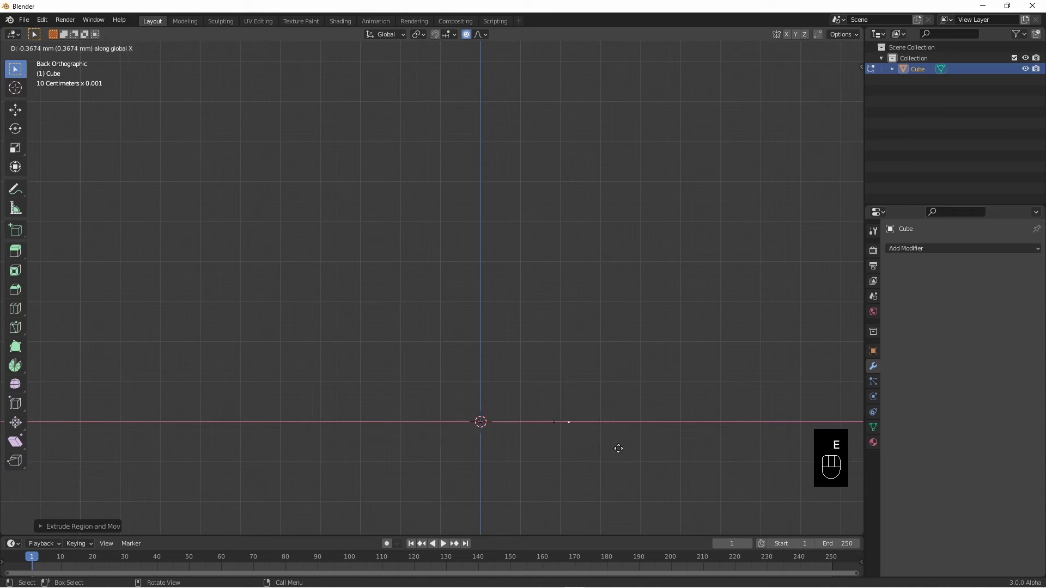
{"action": "left_click", "coordinate": [614, 448]}
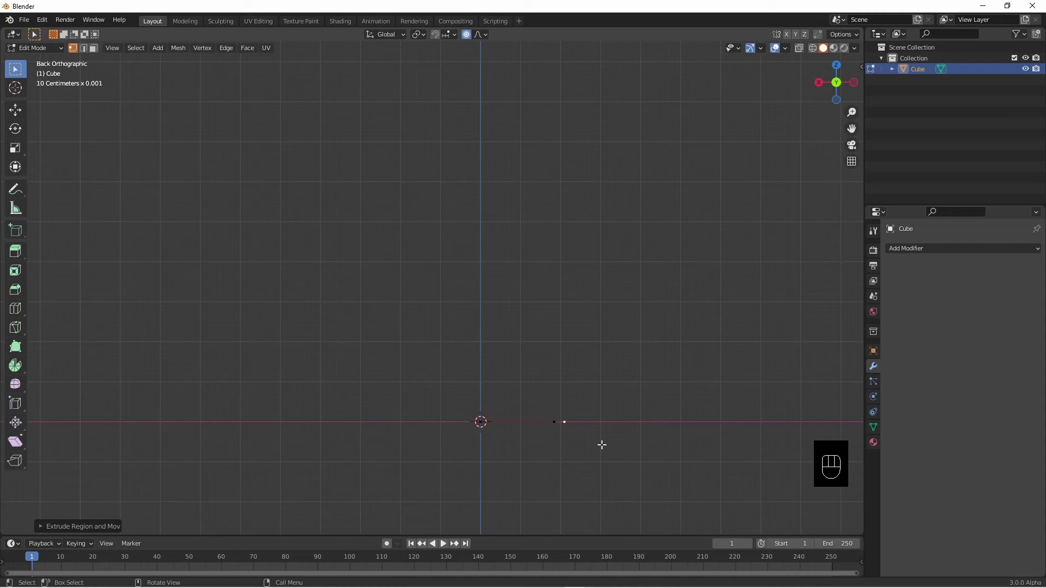
{"action": "key", "text": "e"}
{"action": "left_click", "coordinate": [626, 414]}
{"action": "key", "text": "e"}
{"action": "left_click", "coordinate": [640, 348]}
- Continue extruding profile vertices up through the neck to the vase rim
{"action": "key", "text": "e"}
{"action": "left_click", "coordinate": [635, 273]}
{"action": "key", "text": "e"}
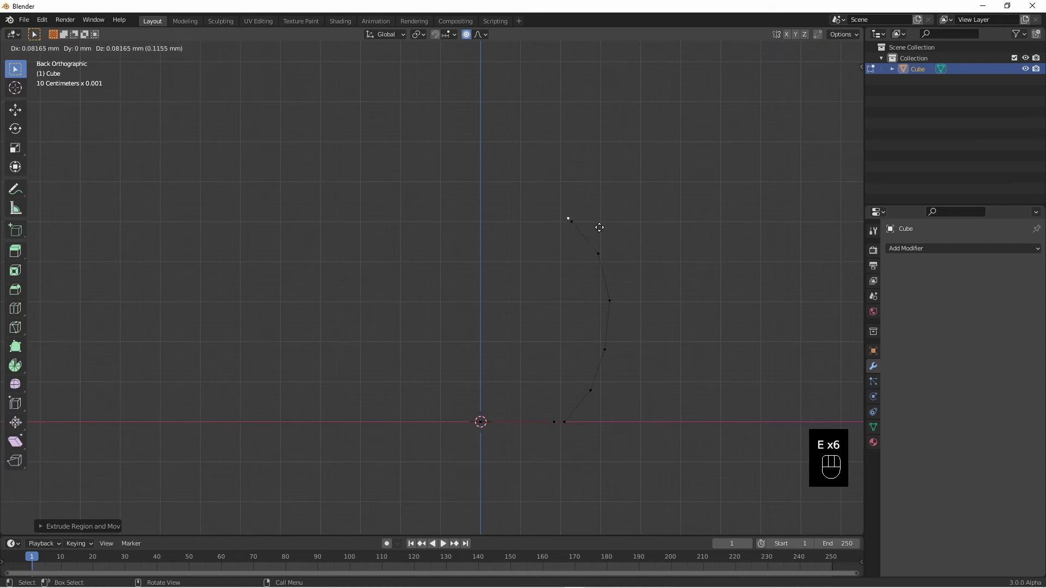
{"action": "left_click", "coordinate": [576, 203]}
{"action": "key", "text": "e"}
{"action": "left_click", "coordinate": [560, 160]}
{"action": "key", "text": "e"}
{"action": "left_click", "coordinate": [551, 120]}
{"action": "key", "text": "e"}
{"action": "left_click", "coordinate": [560, 84]}
{"action": "key", "text": "e"}
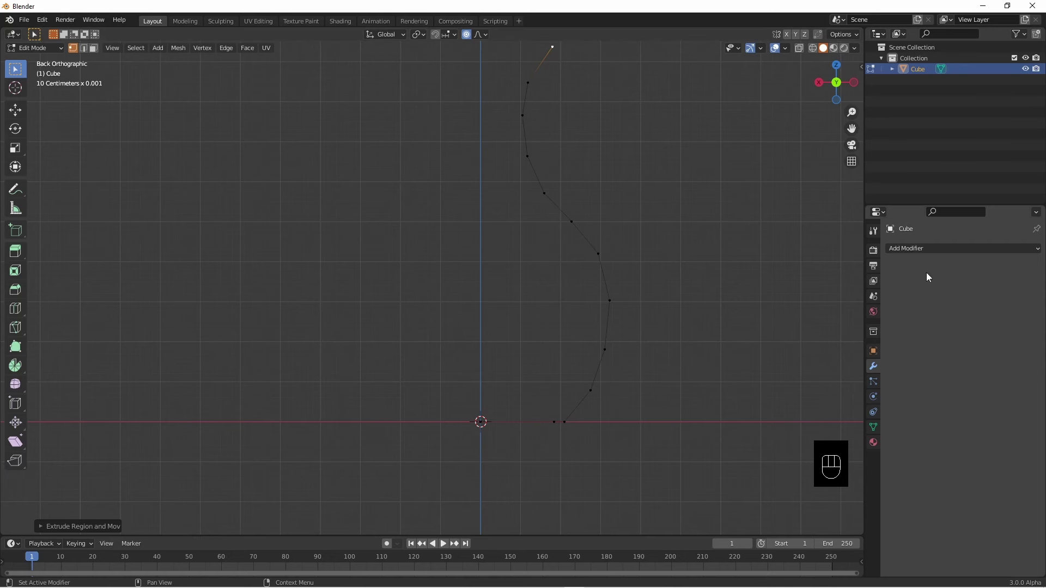
- Add a Screw modifier with flipped normals, smooth shading off, and 26 viewport steps
{"action": "left_click", "coordinate": [924, 247]}
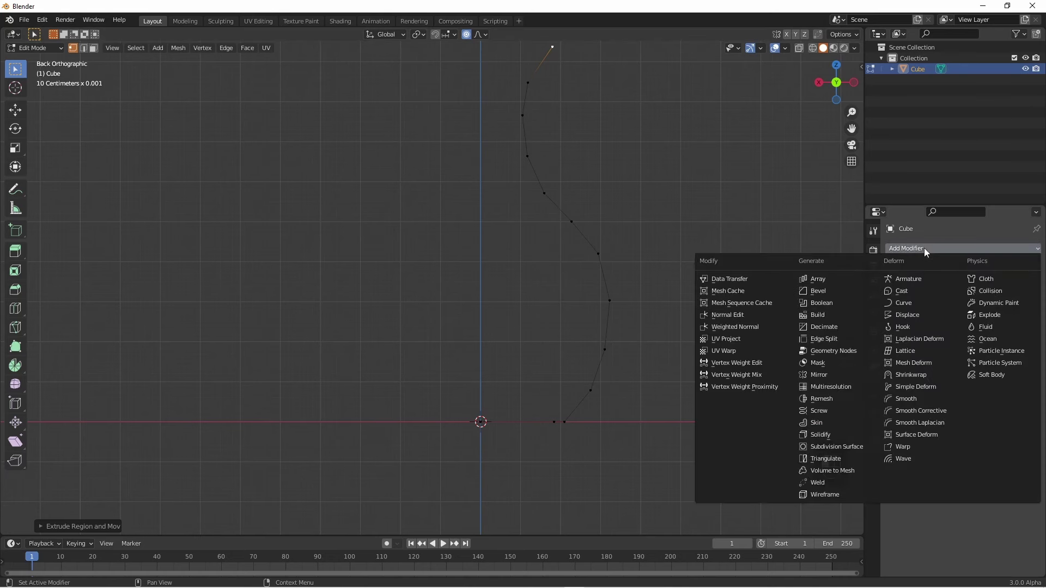
{"action": "left_click", "coordinate": [836, 411]}
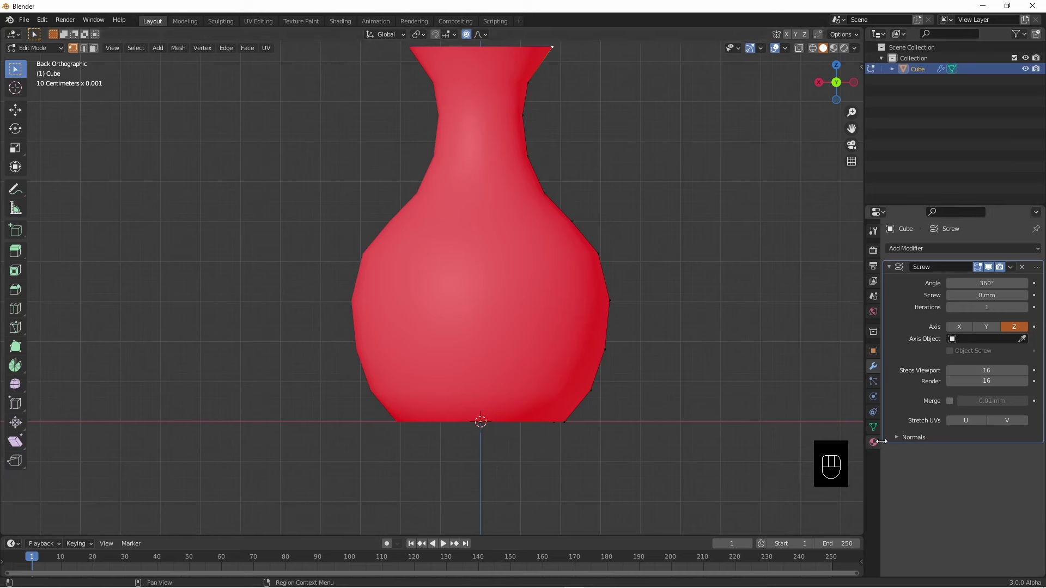
{"action": "left_click", "coordinate": [906, 439]}
{"action": "left_click", "coordinate": [950, 477]}
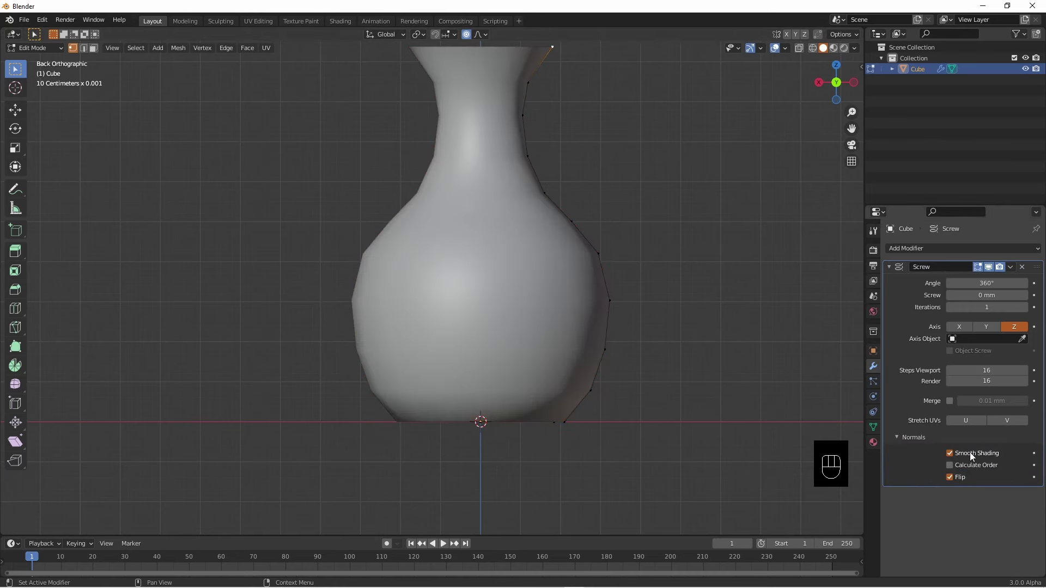
{"action": "left_click", "coordinate": [949, 452]}
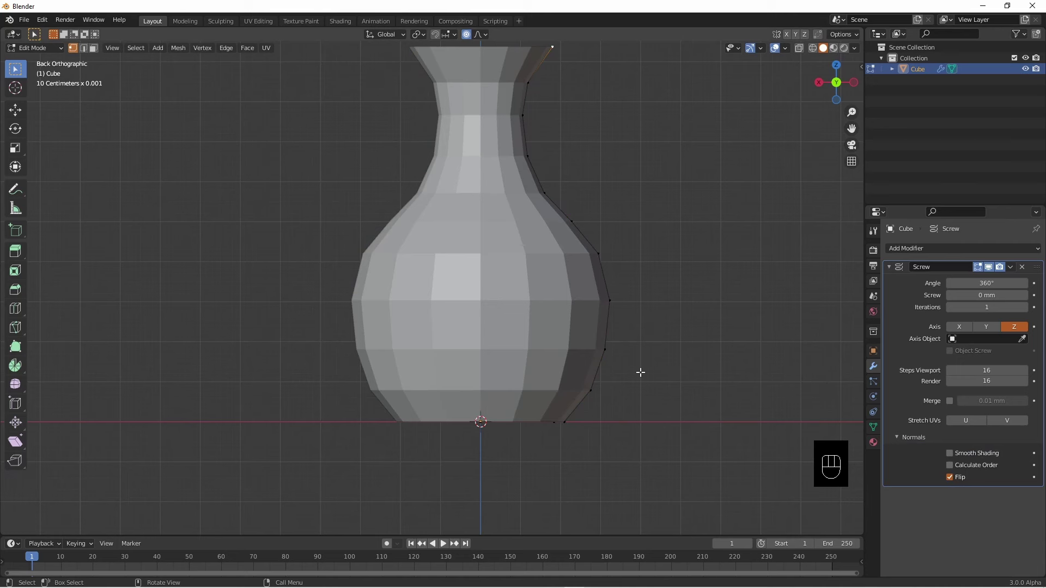
{"action": "left_click", "coordinate": [986, 370]}
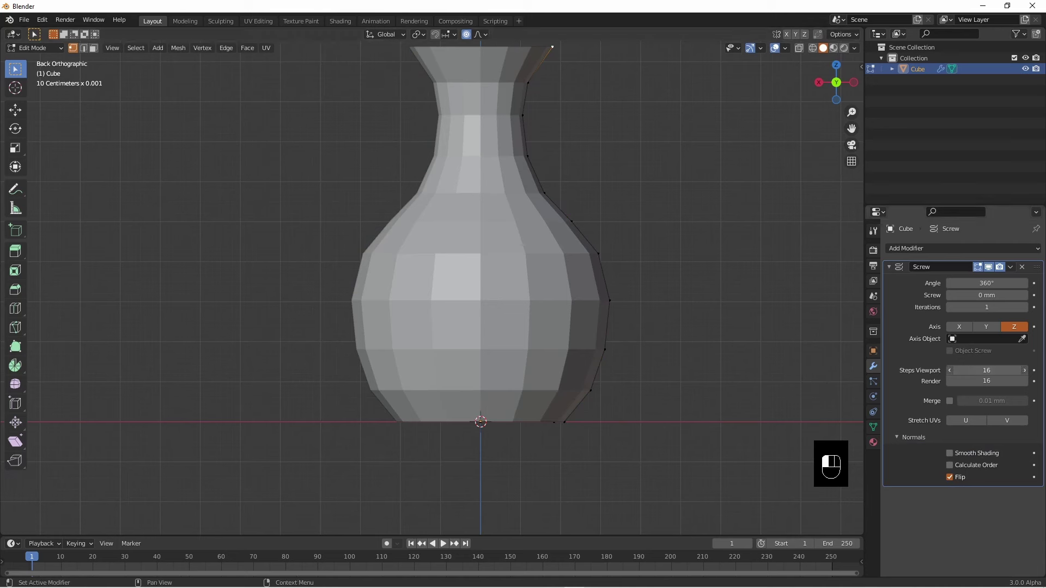
{"action": "mouse_move", "coordinate": [986, 370]}
{"action": "left_mouse_down"}
{"action": "mouse_move", "coordinate": [1034, 370]}
{"action": "mouse_move", "coordinate": [958, 370]}
{"action": "mouse_move", "coordinate": [988, 370]}
{"action": "left_mouse_up"}
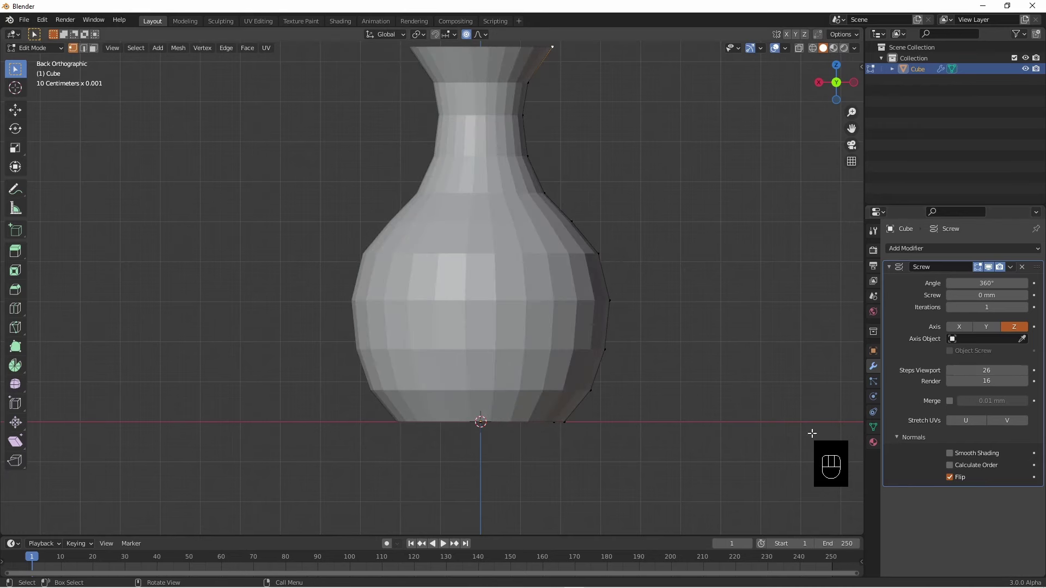
- Add a Simple Deform modifier twisting the vase 76.9° around the Z axis
{"action": "middle_click_drag", "start_coordinate": [735, 375], "coordinate": [752, 359]}
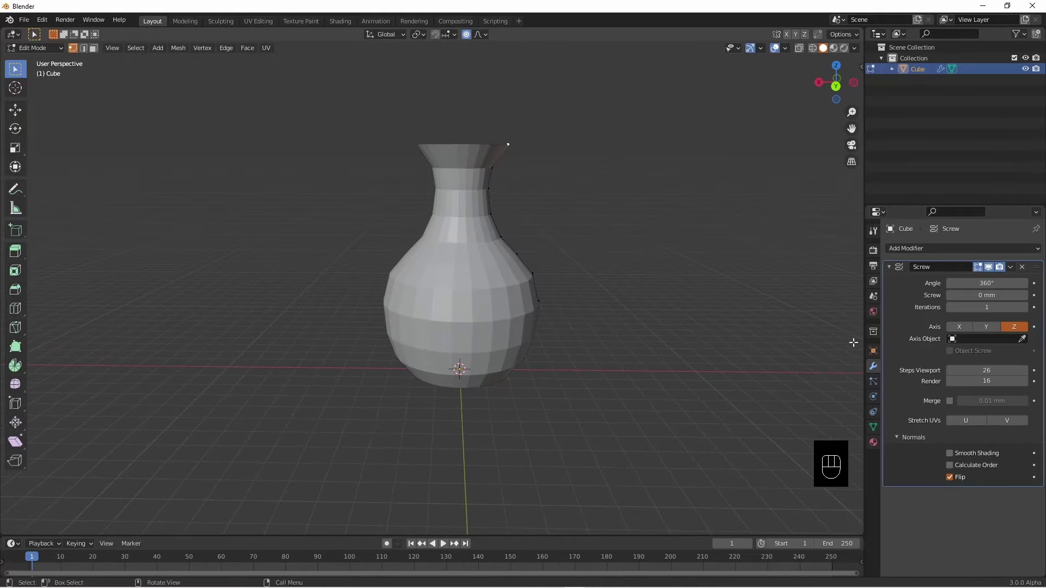
{"action": "left_click", "coordinate": [920, 249]}
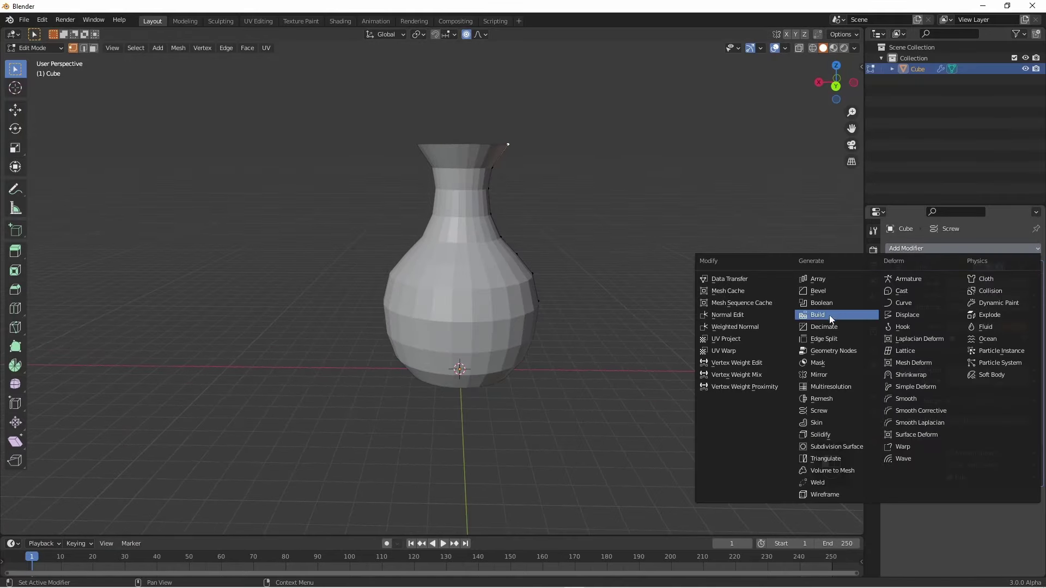
{"action": "left_click", "coordinate": [919, 389]}
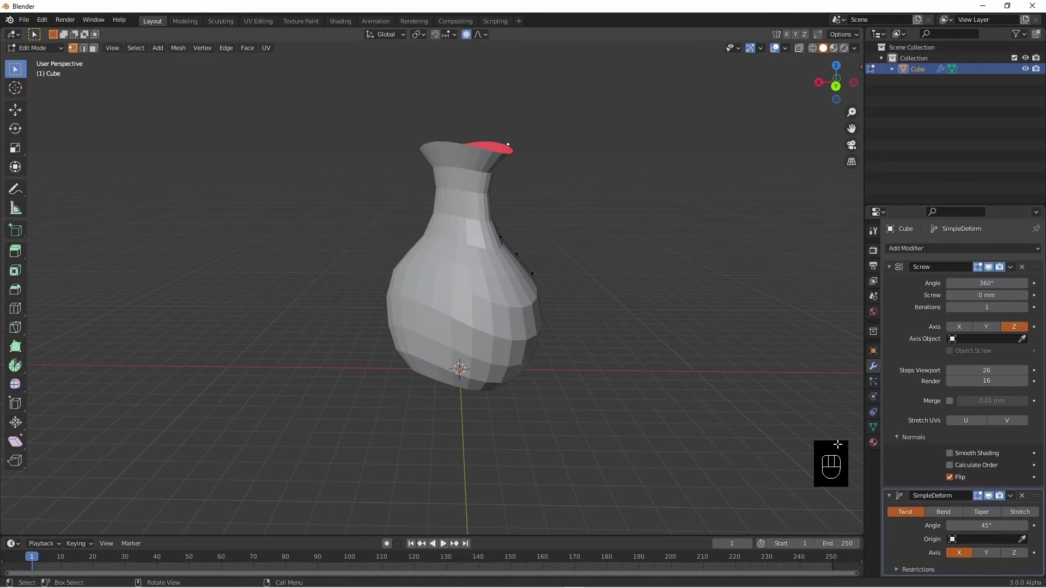
{"action": "left_click", "coordinate": [1016, 553]}
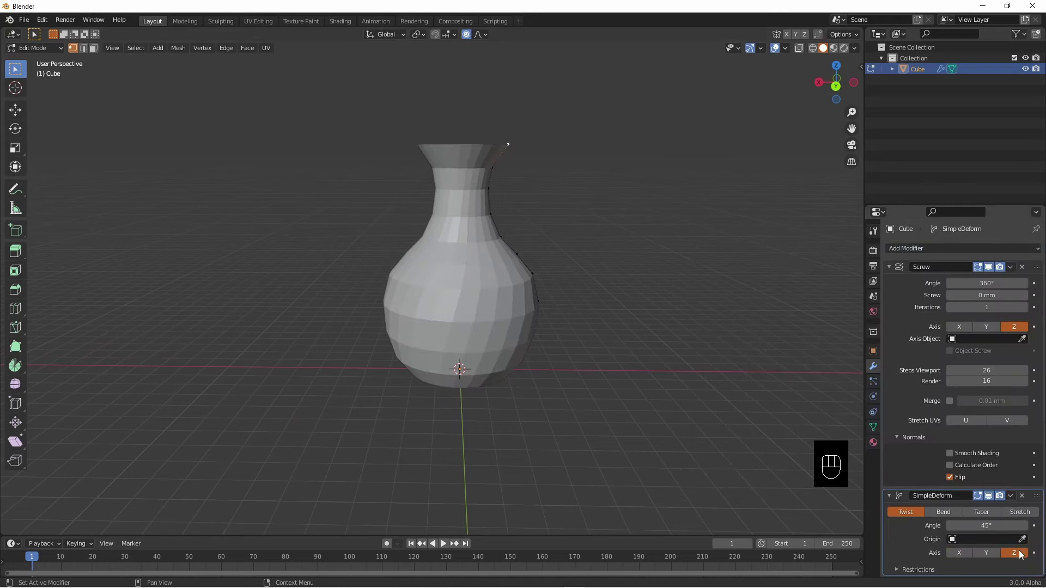
{"action": "left_click_drag", "start_coordinate": [985, 525], "coordinate": [1005, 525]}
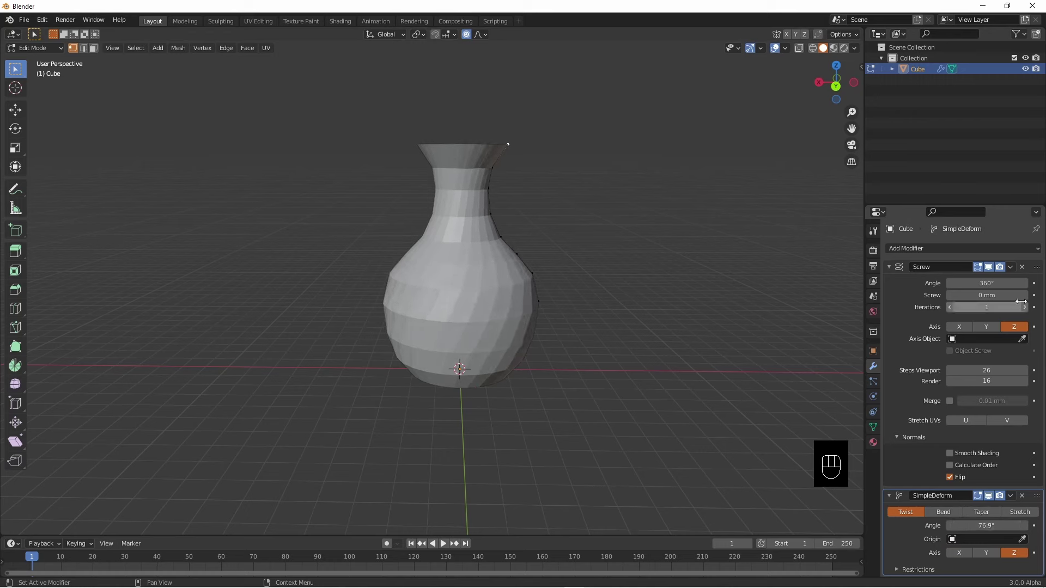
{"action": "left_click", "coordinate": [1011, 267]}
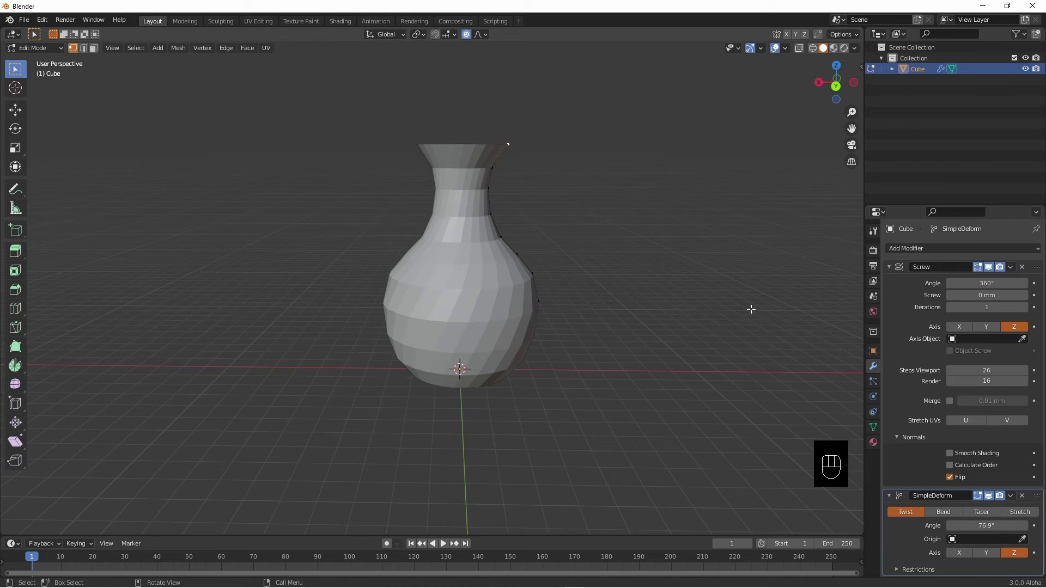
- In Object Mode, apply the Screw and Simple Deform modifiers to the vase mesh
{"action": "key", "text": "Tab"}
{"action": "left_click", "coordinate": [1010, 268]}
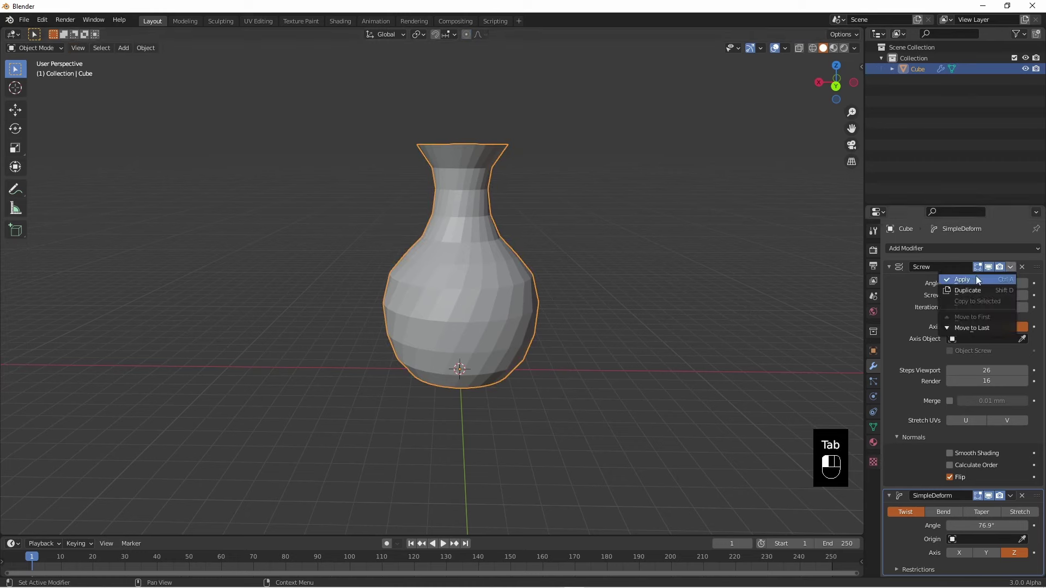
{"action": "left_click", "coordinate": [972, 279]}
{"action": "left_click", "coordinate": [1011, 267]}
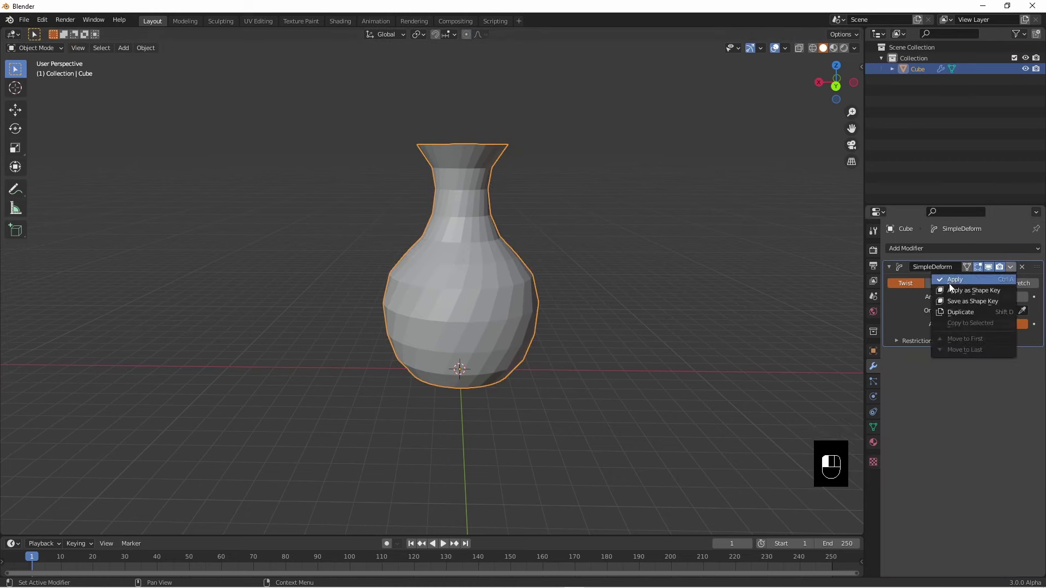
{"action": "left_click", "coordinate": [951, 279]}
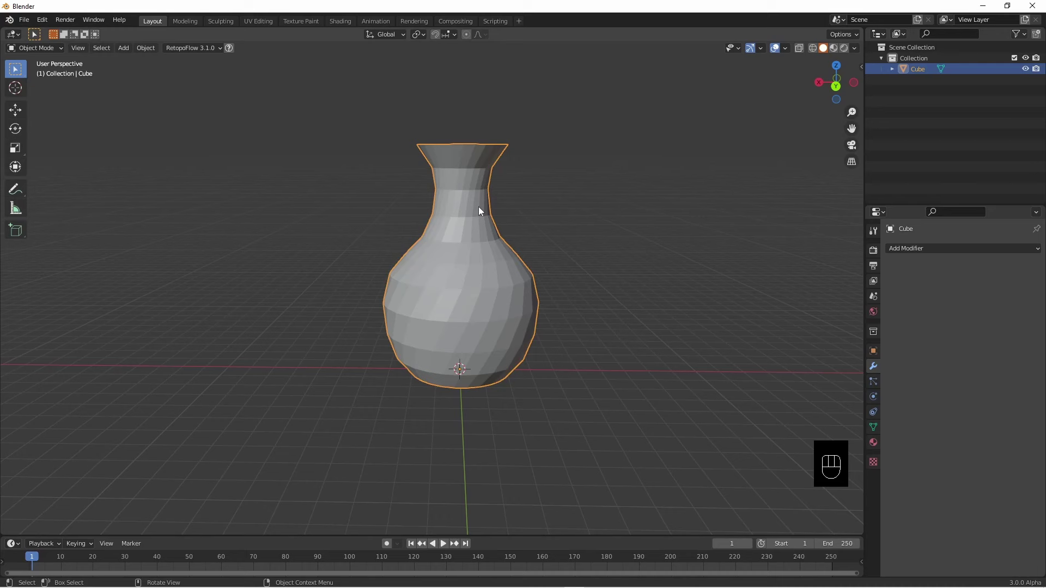
- In face select mode, start selecting alternating vertical face loops on the vase
{"action": "key", "text": "Tab"}
{"action": "scroll", "coordinate": [579, 366], "scroll_direction": "up", "scroll_amount": 1}
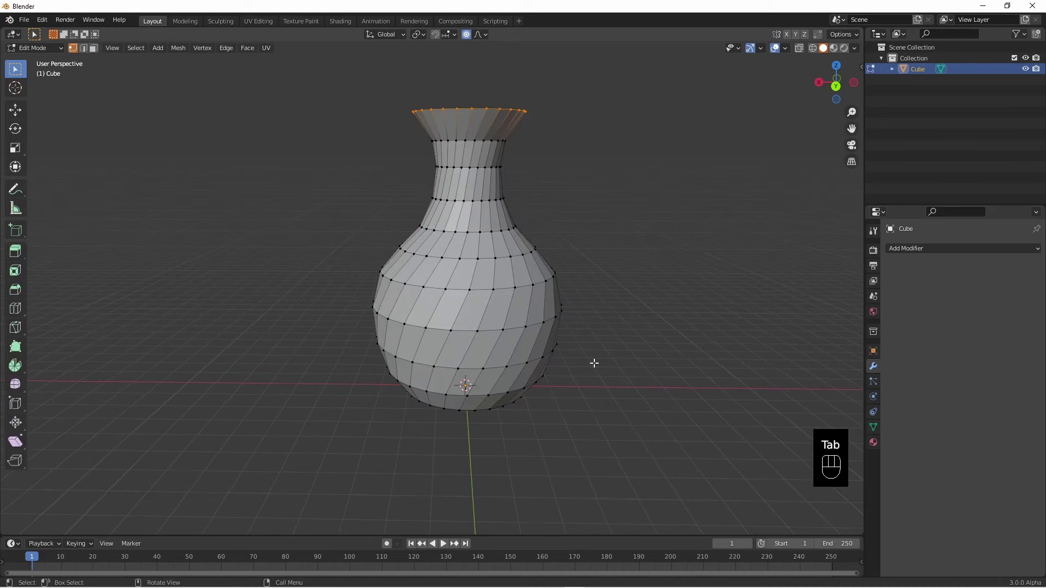
{"action": "left_click", "coordinate": [93, 48]}
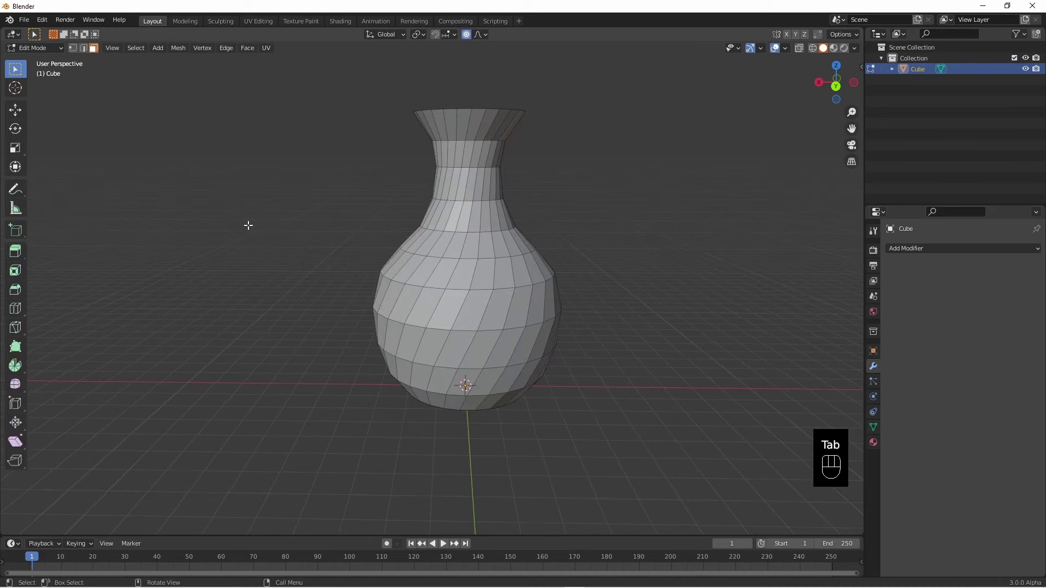
{"action": "left_click", "coordinate": [484, 289], "text": "alt"}
{"action": "middle_click_drag", "start_coordinate": [660, 301], "coordinate": [427, 296]}
{"action": "left_click", "coordinate": [424, 291], "text": "alt"}
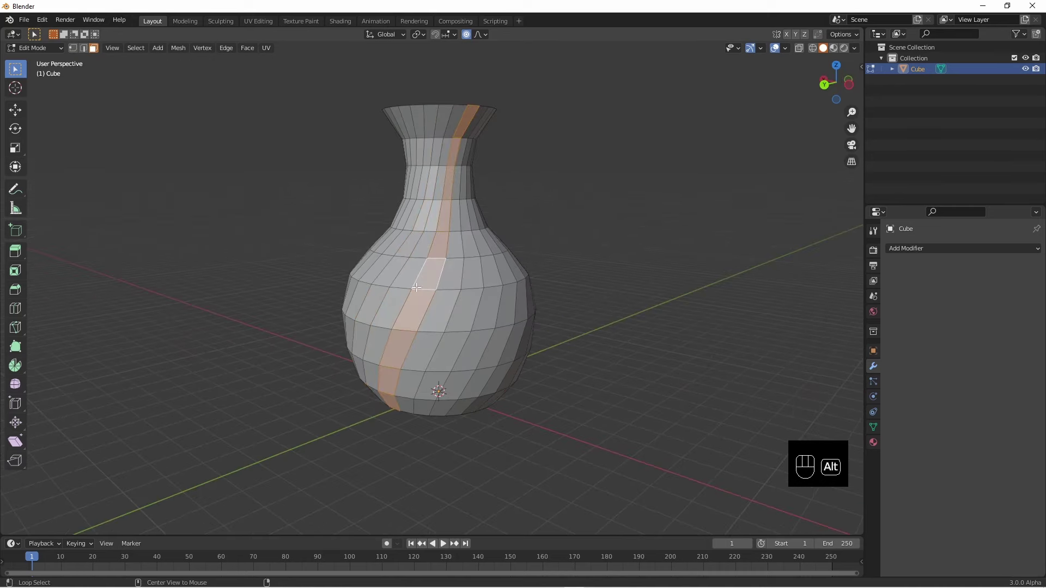
{"action": "left_click", "coordinate": [383, 284], "text": "alt+shift"}
{"action": "left_click", "coordinate": [469, 288], "text": "alt+shift"}
{"action": "left_click", "coordinate": [509, 263], "text": "alt+shift"}
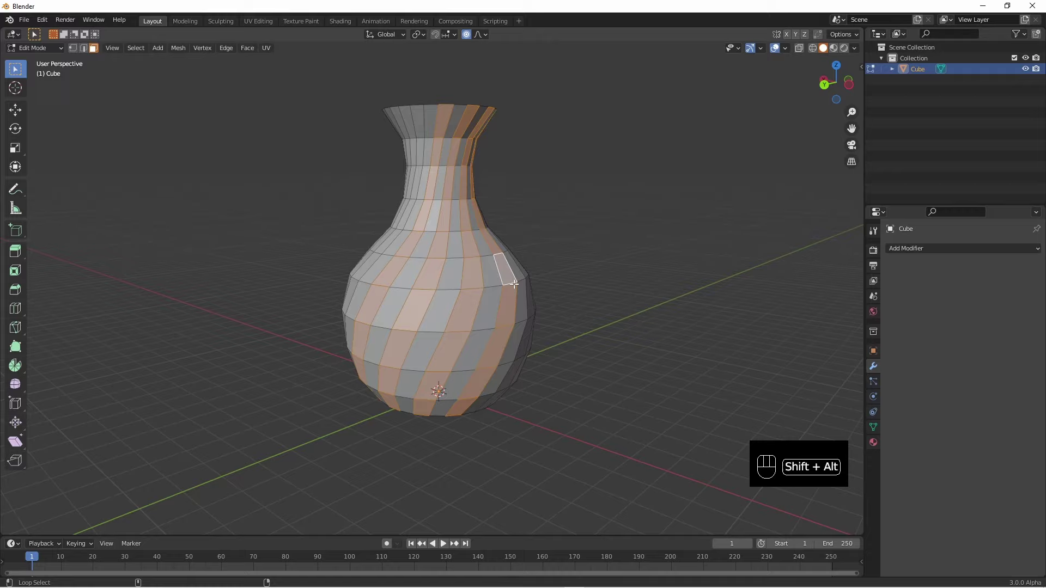
- Add the remaining alternating stripes on the far side to the selection
{"action": "middle_click_drag", "start_coordinate": [509, 262], "coordinate": [517, 299]}
{"action": "left_click", "coordinate": [392, 284], "text": "alt+shift"}
{"action": "left_click", "coordinate": [439, 268], "text": "alt+shift"}
{"action": "left_click", "coordinate": [390, 279], "text": "alt+shift"}
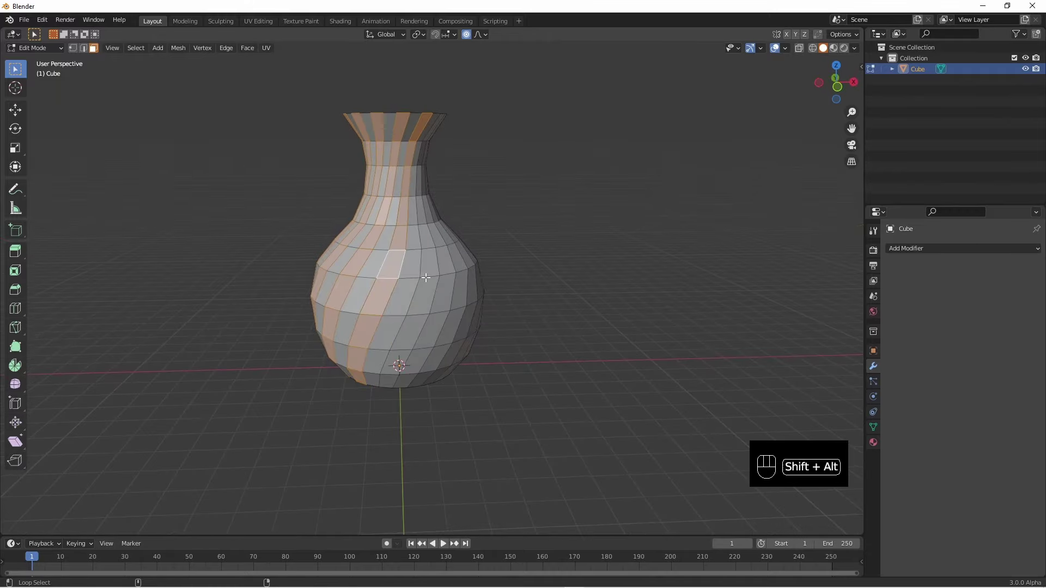
{"action": "left_click", "coordinate": [428, 278], "text": "alt+shift"}
{"action": "middle_click_drag", "start_coordinate": [610, 291], "coordinate": [435, 282]}
{"action": "left_click", "coordinate": [438, 283], "text": "alt+shift"}
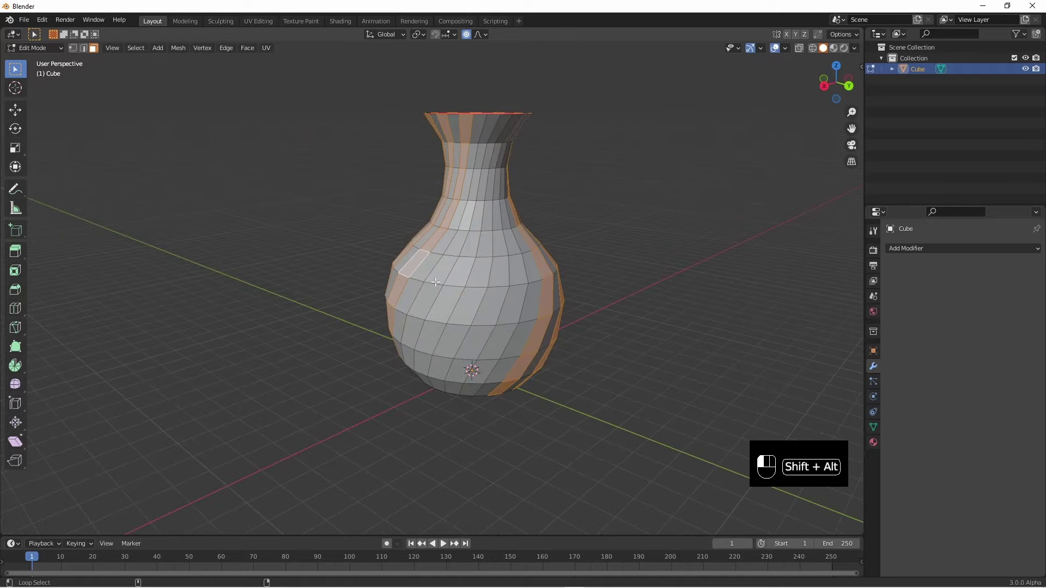
{"action": "left_click", "coordinate": [472, 288], "text": "alt+shift"}
{"action": "left_click", "coordinate": [518, 289], "text": "alt+shift"}
{"action": "middle_click_drag", "start_coordinate": [518, 288], "coordinate": [358, 371]}
{"action": "scroll", "coordinate": [616, 292], "scroll_direction": "down", "scroll_amount": 2}
{"action": "scroll", "coordinate": [386, 379], "scroll_direction": "up", "scroll_amount": 3}
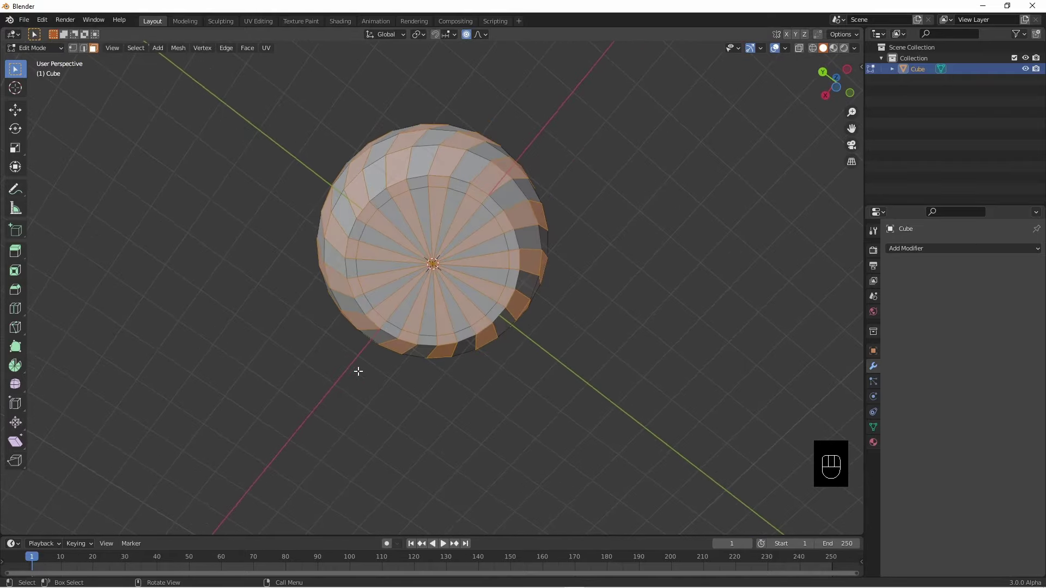
- Circle-deselect the vase's base faces, leaving only the alternating side stripes selected
{"action": "key", "text": "c"}
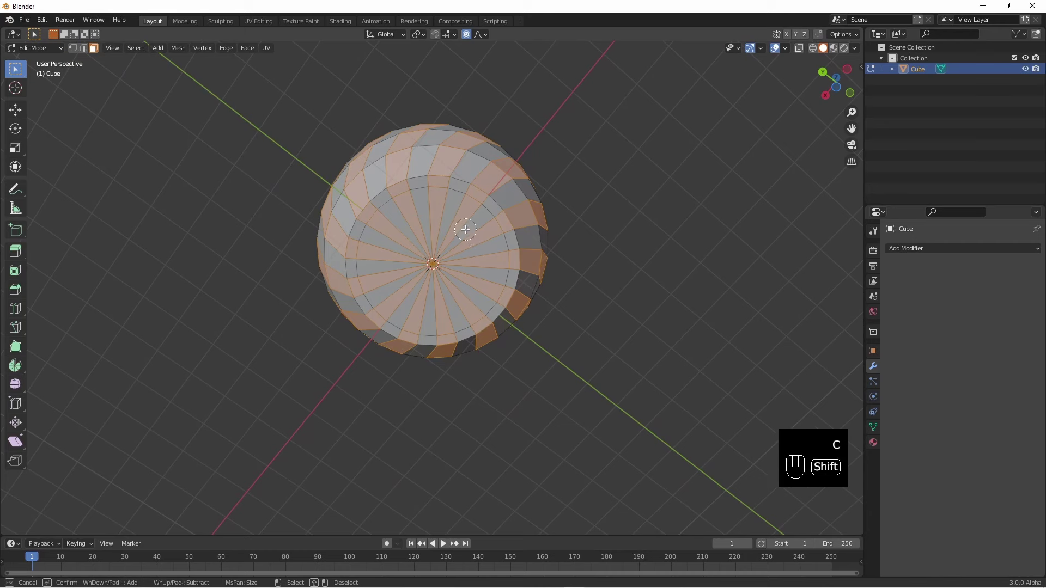
{"action": "mouse_move", "coordinate": [469, 229]}
{"action": "left_mouse_down", "text": "shift"}
{"action": "mouse_move", "coordinate": [426, 205]}
{"action": "mouse_move", "coordinate": [374, 224]}
{"action": "mouse_move", "coordinate": [365, 272]}
{"action": "mouse_move", "coordinate": [402, 311]}
{"action": "mouse_move", "coordinate": [453, 312]}
{"action": "mouse_move", "coordinate": [476, 283]}
{"action": "mouse_move", "coordinate": [478, 223]}
{"action": "mouse_move", "coordinate": [445, 198]}
{"action": "mouse_move", "coordinate": [498, 242]}
{"action": "mouse_move", "coordinate": [502, 262]}
{"action": "mouse_move", "coordinate": [498, 285]}
{"action": "mouse_move", "coordinate": [459, 319]}
{"action": "mouse_move", "coordinate": [419, 327]}
{"action": "mouse_move", "coordinate": [381, 311]}
{"action": "left_mouse_up", "text": "shift"}
{"action": "key", "text": "Escape"}
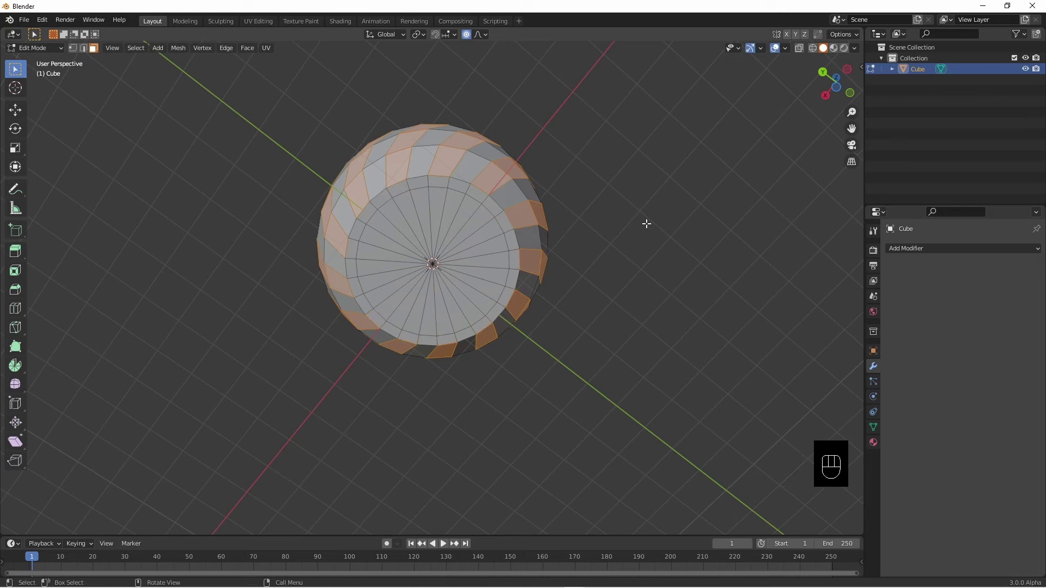
{"action": "mouse_move", "coordinate": [647, 223]}
{"action": "middle_mouse_down"}
{"action": "mouse_move", "coordinate": [625, 247]}
{"action": "mouse_move", "coordinate": [597, 335]}
{"action": "mouse_move", "coordinate": [598, 327]}
{"action": "middle_mouse_up"}
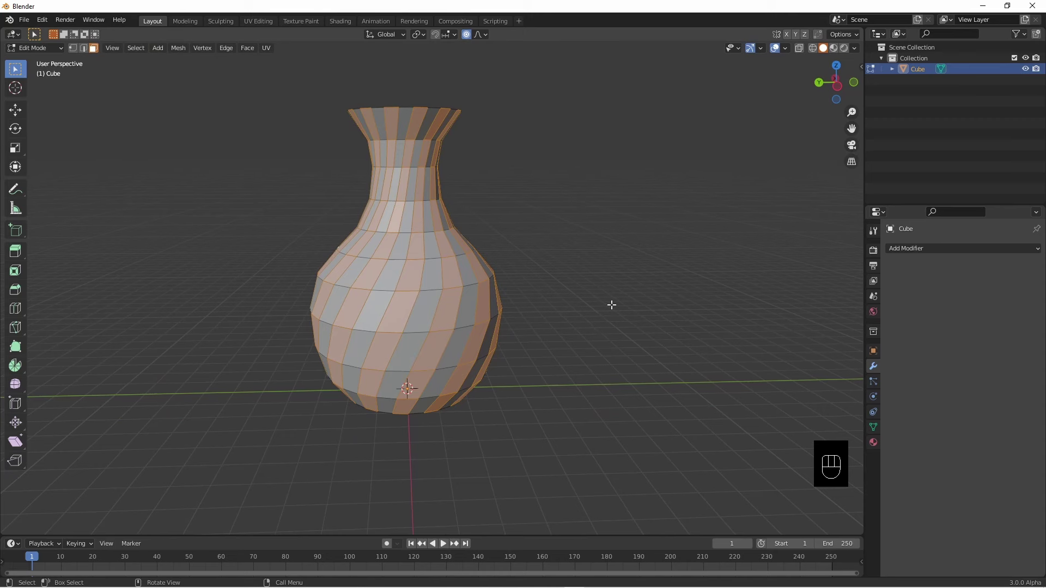
- Extrude the selected stripes outward along their normals, then return to Object Mode
{"action": "key", "text": "alt+e"}
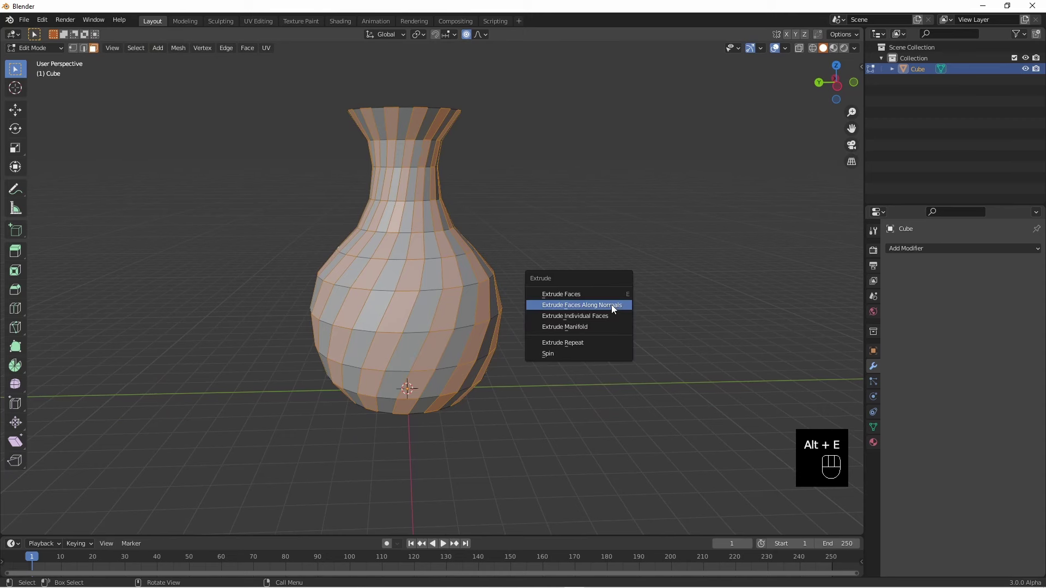
{"action": "left_click", "coordinate": [611, 305]}
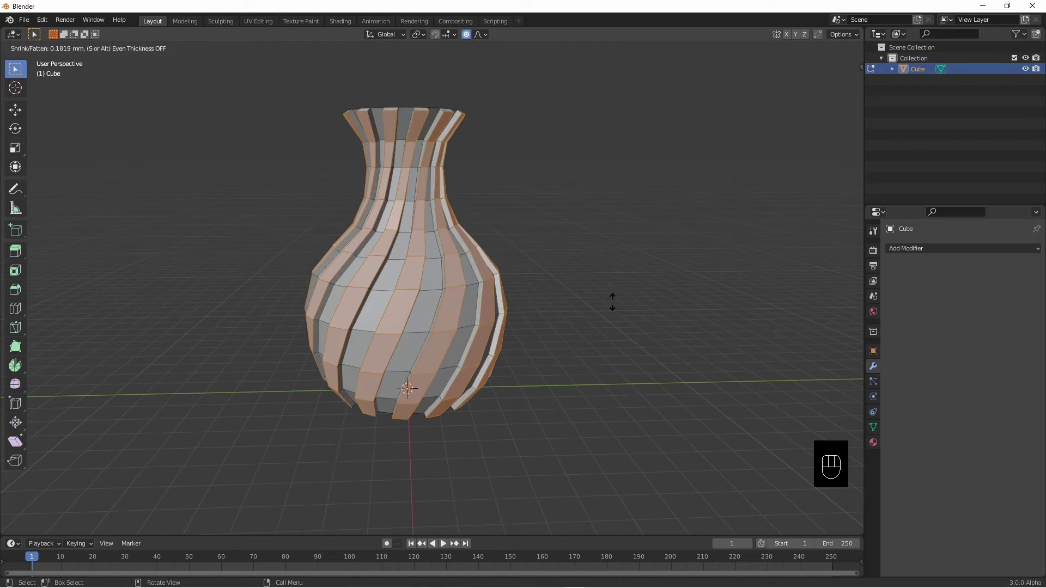
{"action": "left_click", "coordinate": [612, 303]}
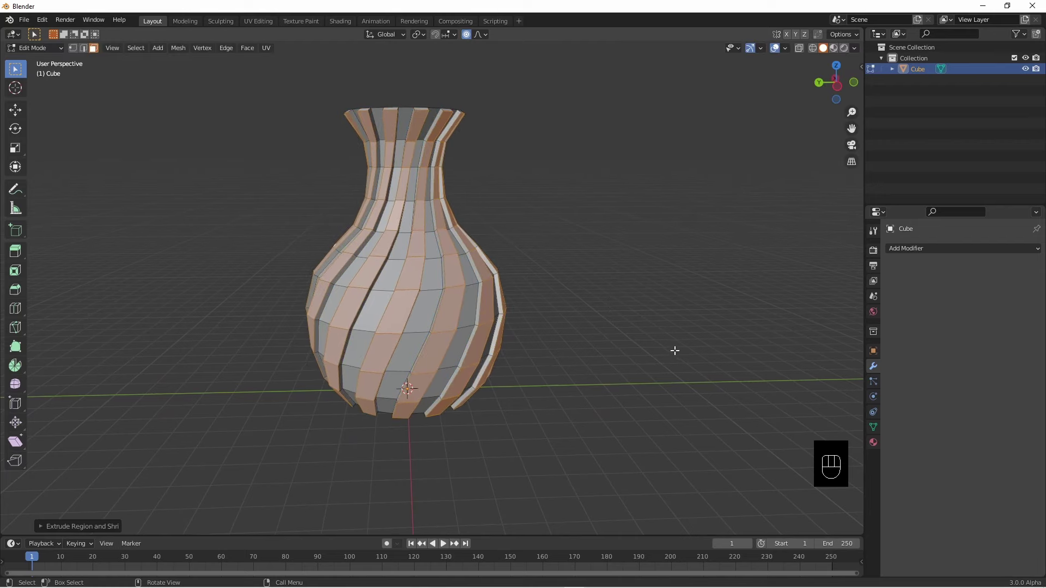
{"action": "key", "text": "Tab"}
{"action": "mouse_move", "coordinate": [665, 352]}
{"action": "middle_mouse_down"}
{"action": "mouse_move", "coordinate": [625, 380]}
{"action": "mouse_move", "coordinate": [648, 354]}
{"action": "middle_mouse_up"}
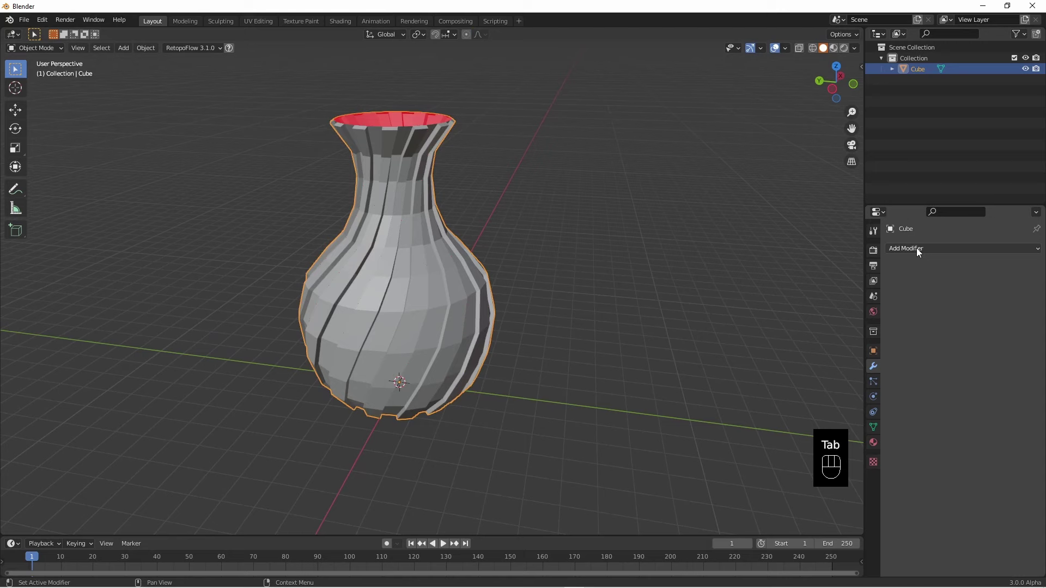
- Add a Solidify modifier with a wall thickness of 0.038 mm
{"action": "left_click", "coordinate": [917, 248]}
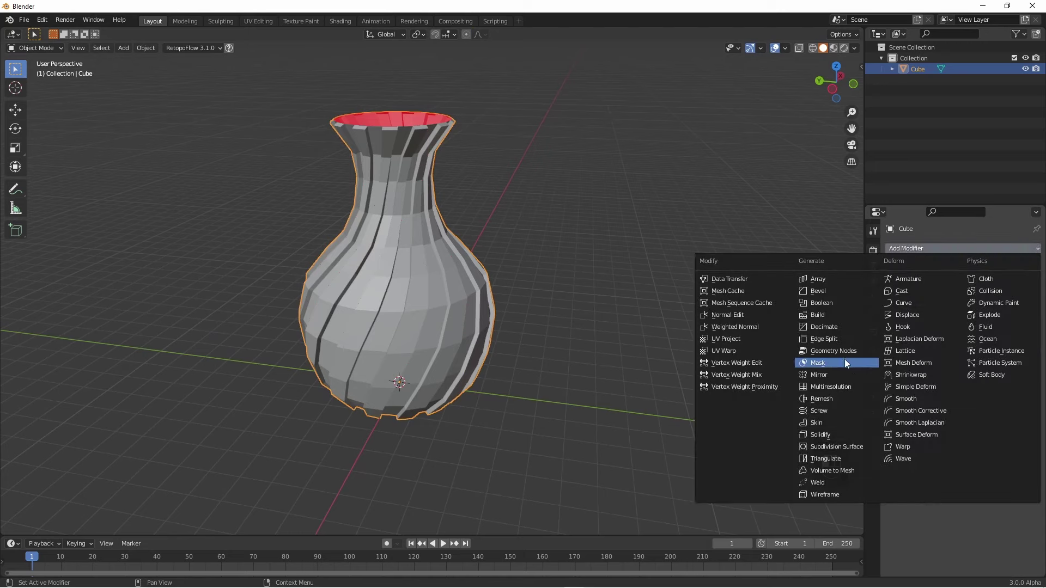
{"action": "left_click", "coordinate": [827, 434]}
{"action": "middle_click_drag", "start_coordinate": [781, 341], "coordinate": [724, 330]}
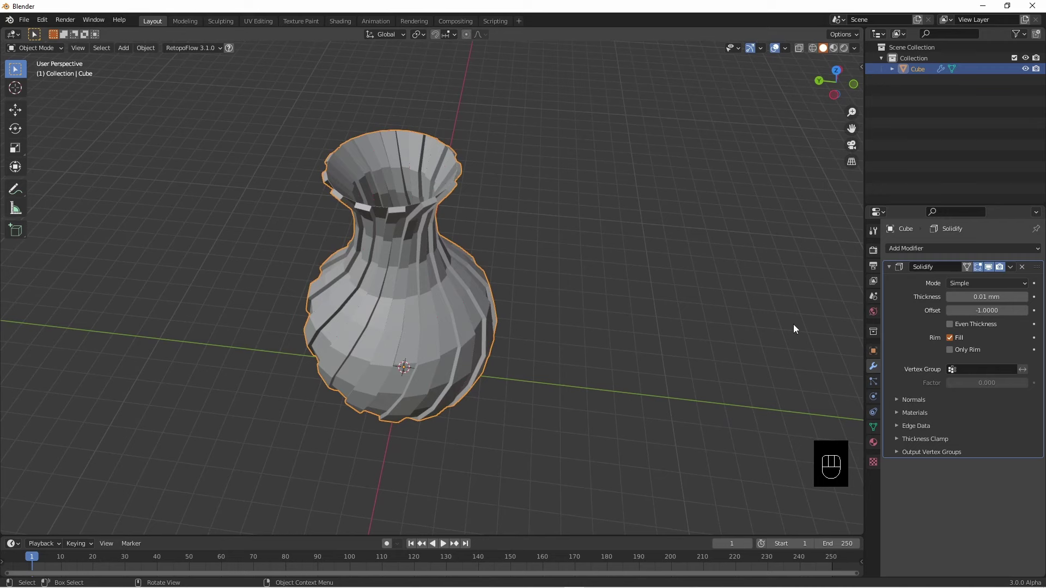
{"action": "left_click_drag", "start_coordinate": [986, 297], "coordinate": [1000, 296]}
{"action": "middle_click_drag", "start_coordinate": [648, 305], "coordinate": [675, 294]}
- Add a Catmull-Clark Subdivision modifier at viewport level 4, render 2
{"action": "left_click", "coordinate": [920, 249]}
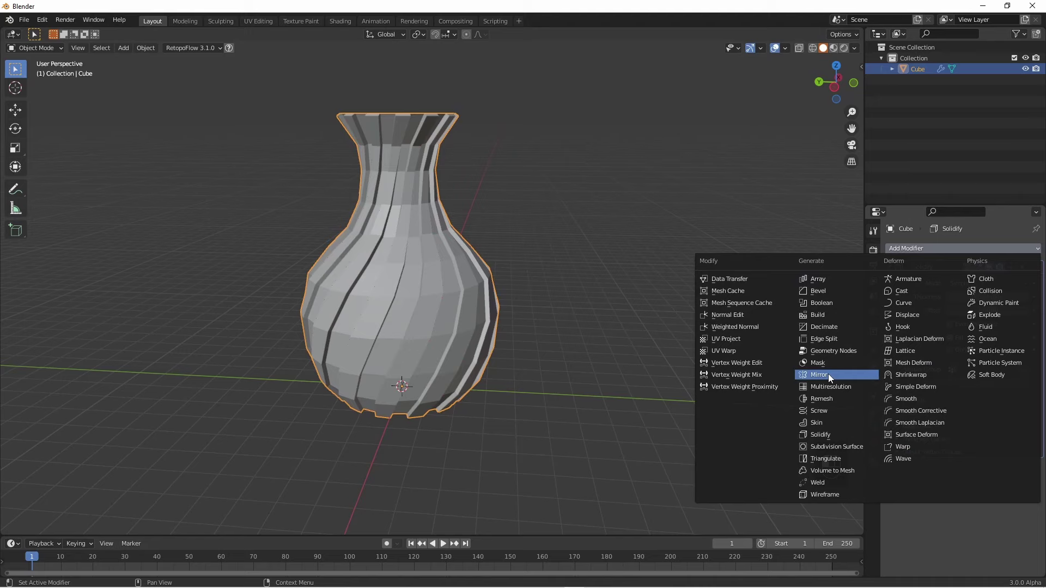
{"action": "left_click", "coordinate": [831, 446]}
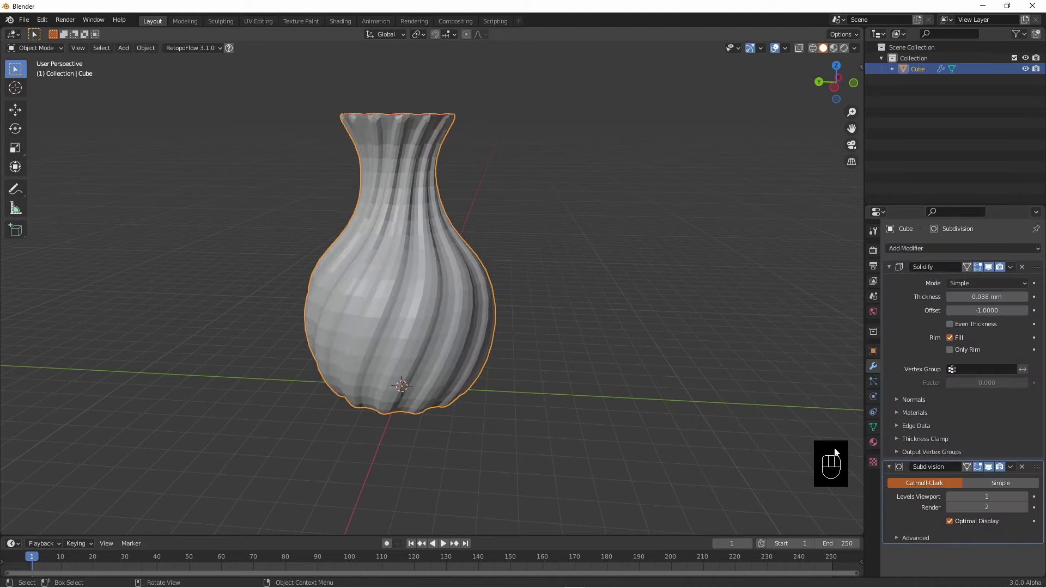
{"action": "left_click", "coordinate": [1024, 497]}
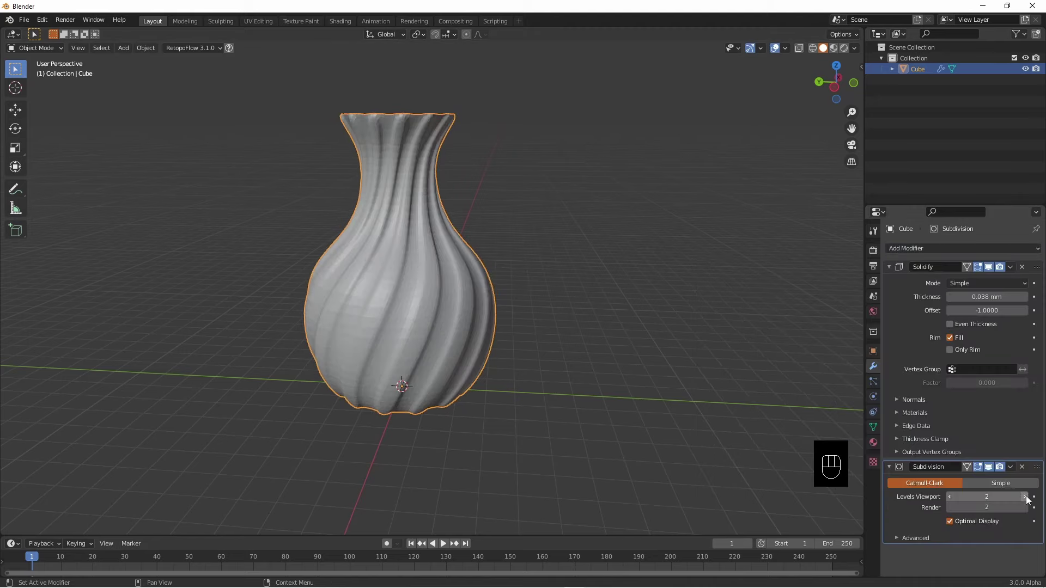
{"action": "left_click", "coordinate": [1024, 497]}
{"action": "left_click", "coordinate": [1024, 496]}
{"action": "middle_click_drag", "start_coordinate": [780, 362], "coordinate": [663, 387]}
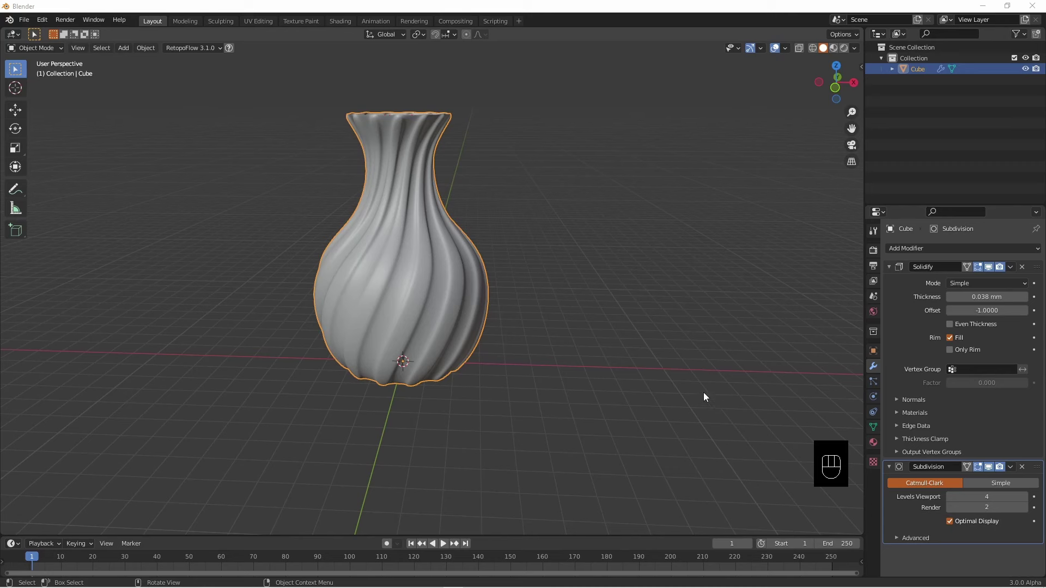
- Hide the vase and add a new cube merged into one vertex at center
{"action": "left_click", "coordinate": [1025, 69]}
{"action": "left_click", "coordinate": [124, 49]}
{"action": "mouse_move", "coordinate": [128, 58]}
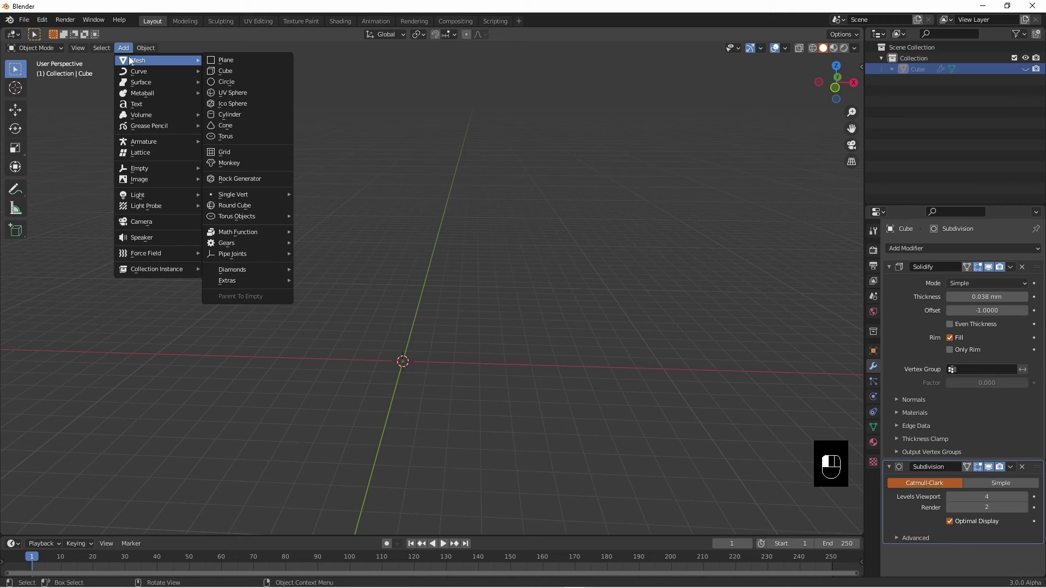
{"action": "left_click", "coordinate": [226, 71]}
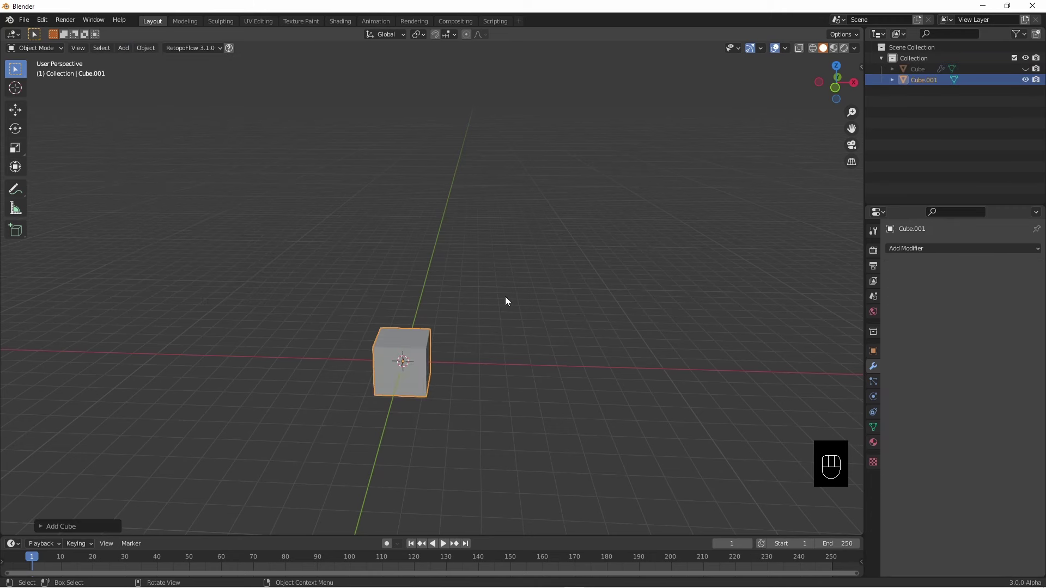
{"action": "key", "text": "Tab"}
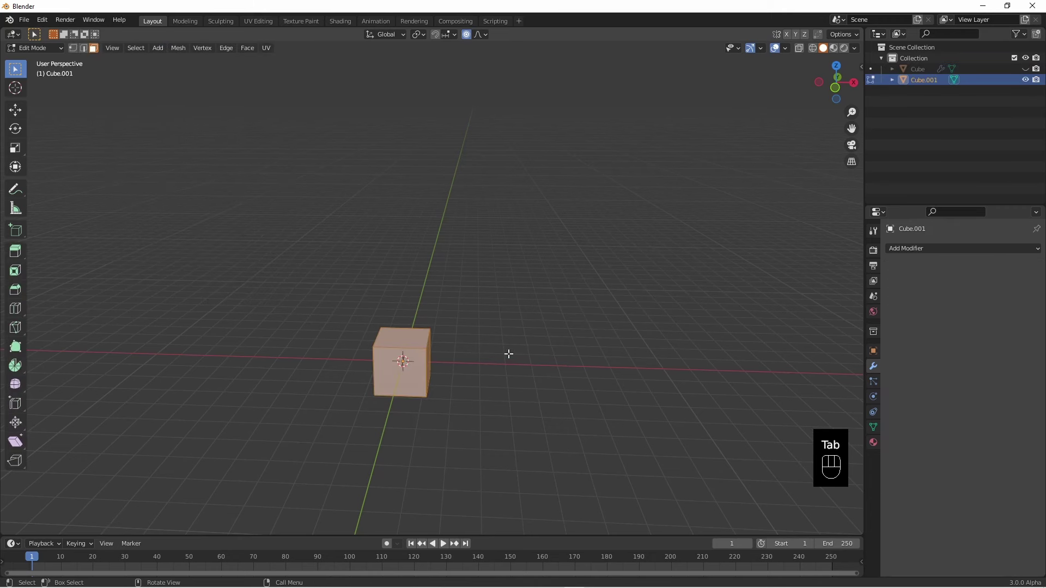
{"action": "left_click", "coordinate": [73, 48]}
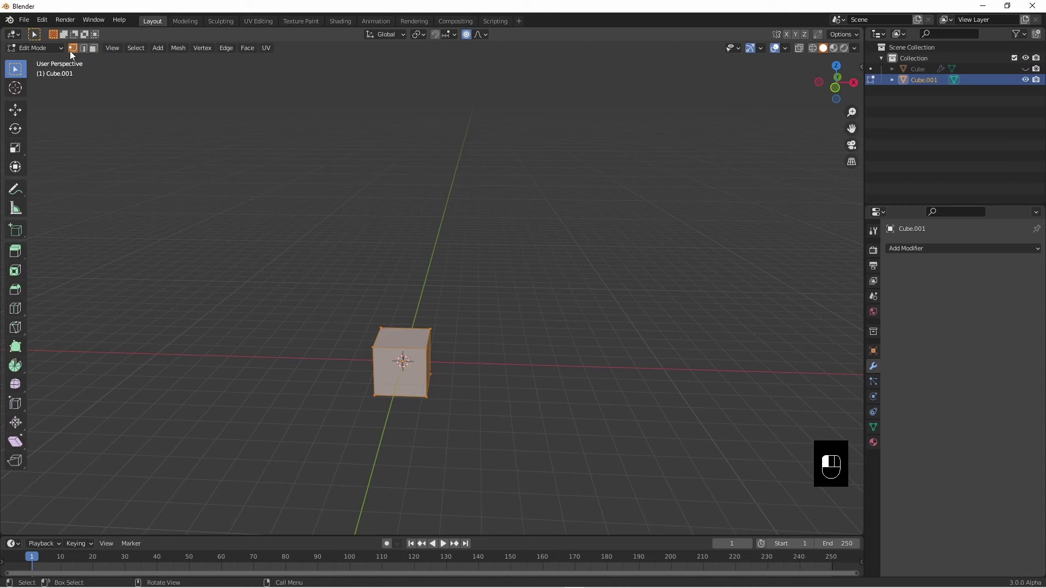
{"action": "key", "text": "m"}
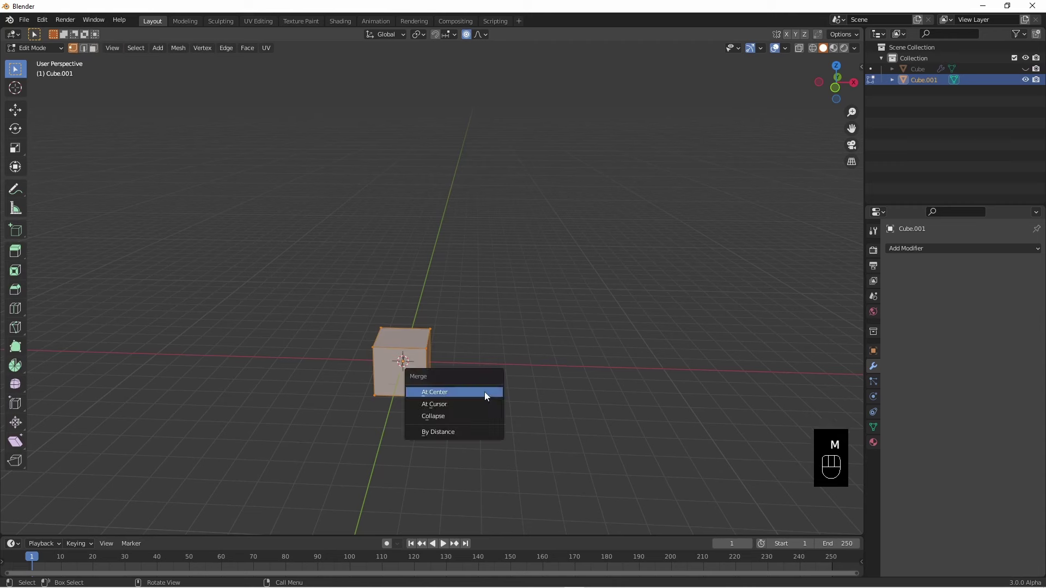
{"action": "left_click", "coordinate": [486, 394]}
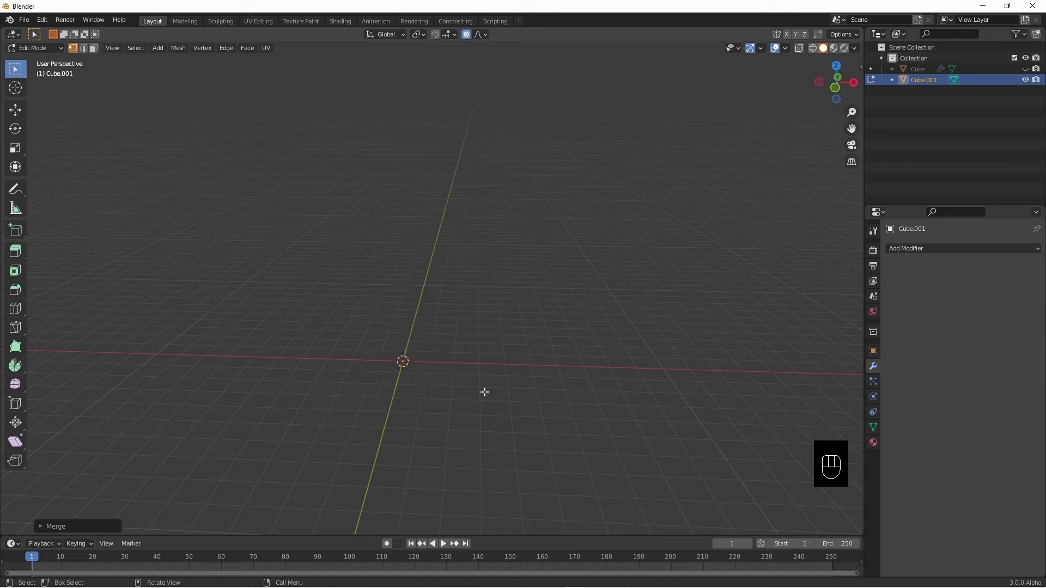
{"action": "left_click", "coordinate": [455, 390]}
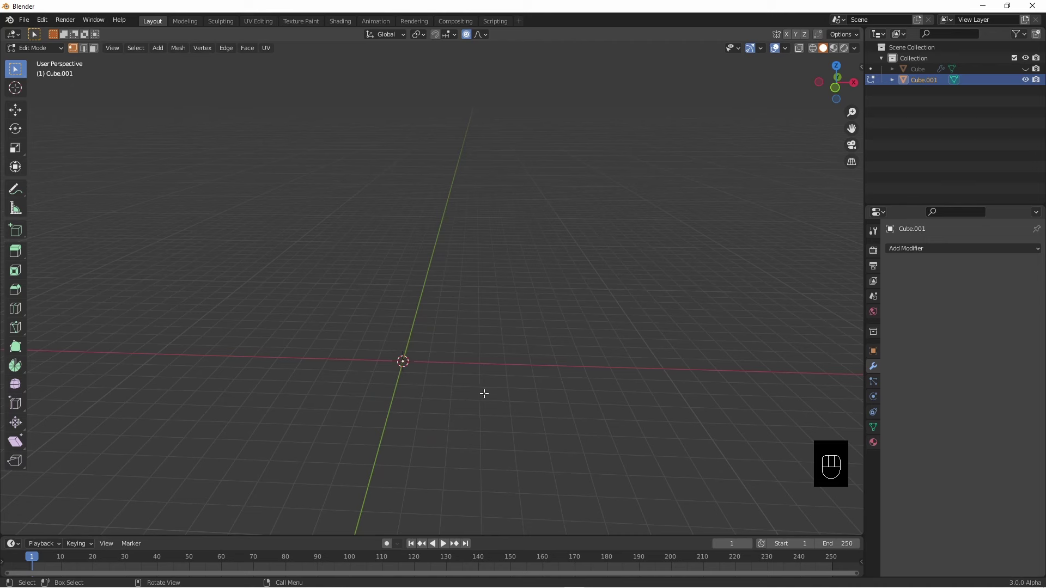
- Extrude the vertex along the X axis to form an edge
{"action": "key", "text": "e"}
{"action": "key", "text": "x"}
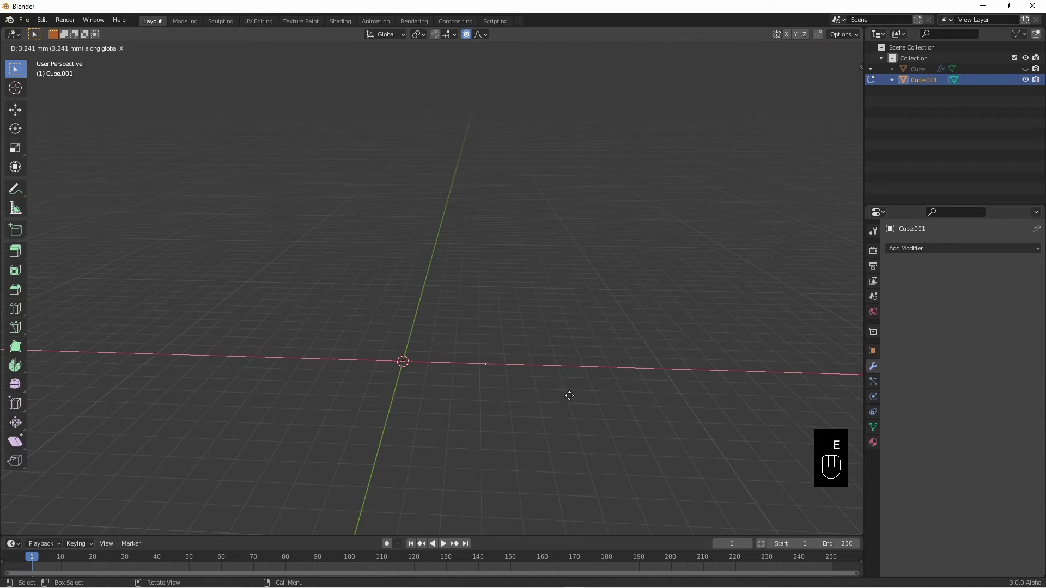
{"action": "left_click", "coordinate": [608, 393]}
{"action": "middle_click_drag", "start_coordinate": [502, 421], "coordinate": [476, 399]}
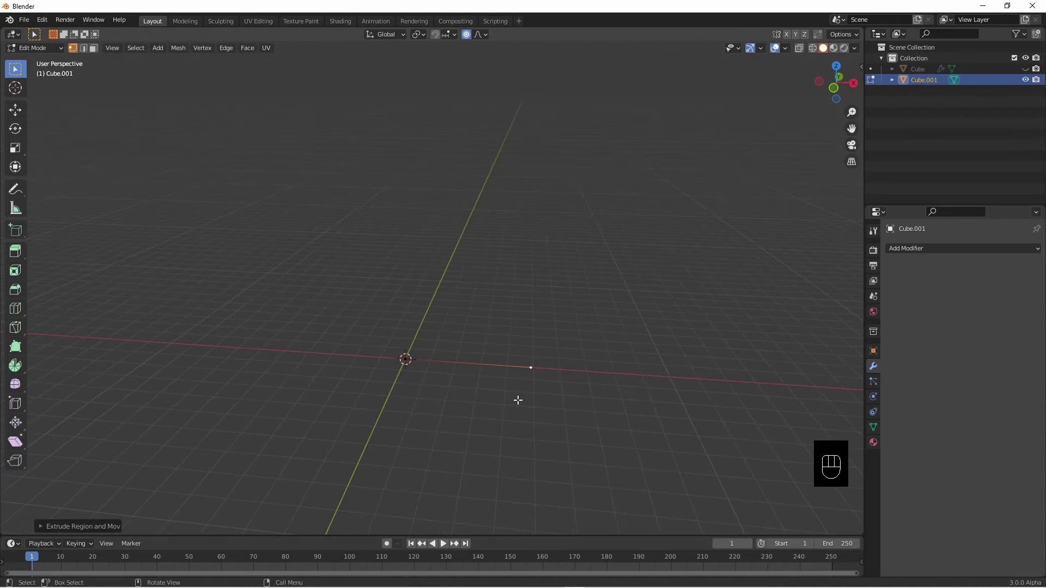
- Add a Screw modifier to spin the edge and raise its steps
{"action": "left_click", "coordinate": [915, 250]}
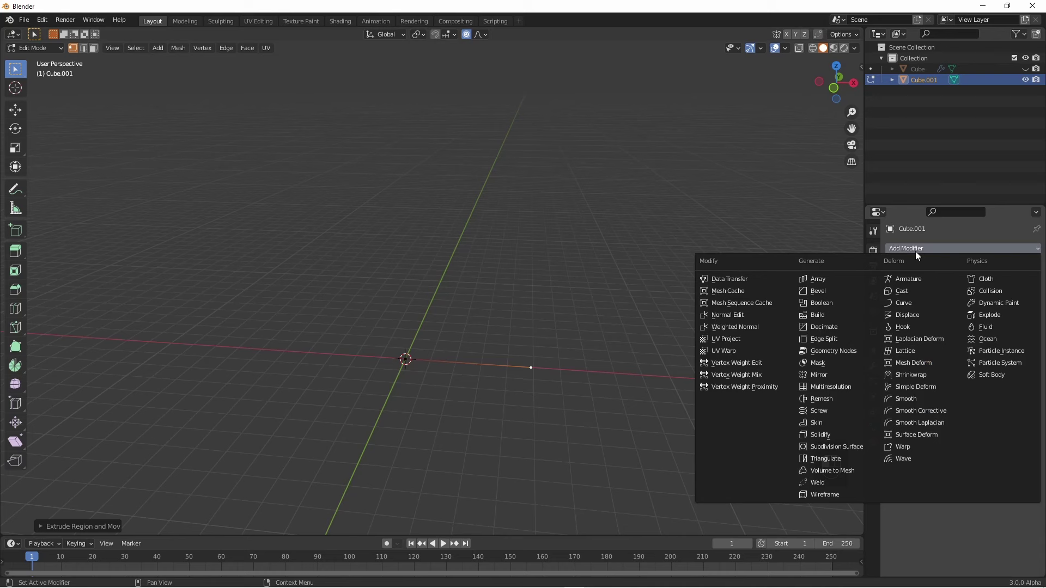
{"action": "left_click", "coordinate": [833, 411]}
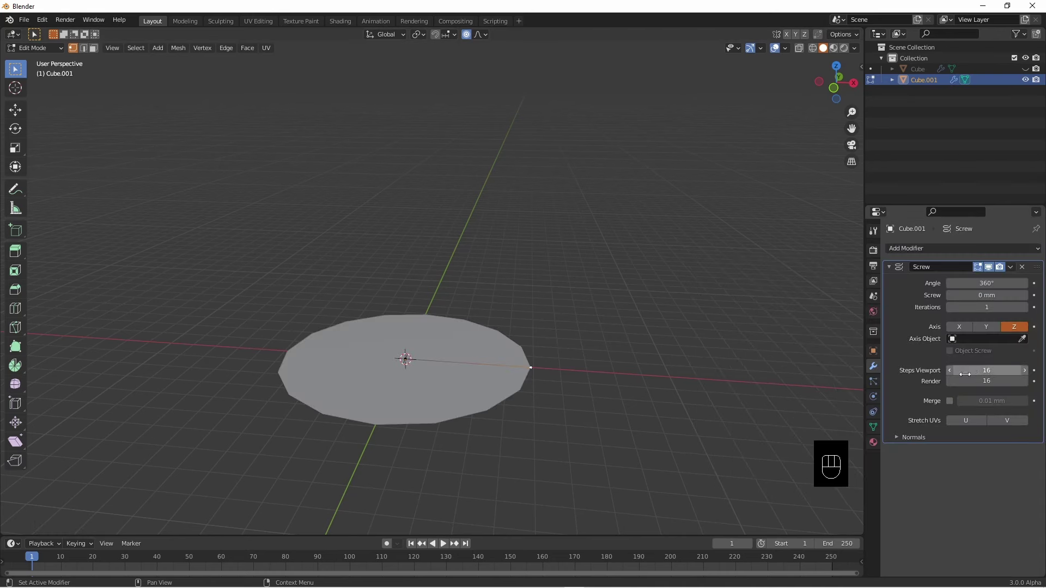
{"action": "left_click_drag", "start_coordinate": [1013, 370], "coordinate": [1037, 371]}
- Add a Solidify modifier to thicken the spun disc
{"action": "left_click", "coordinate": [917, 248]}
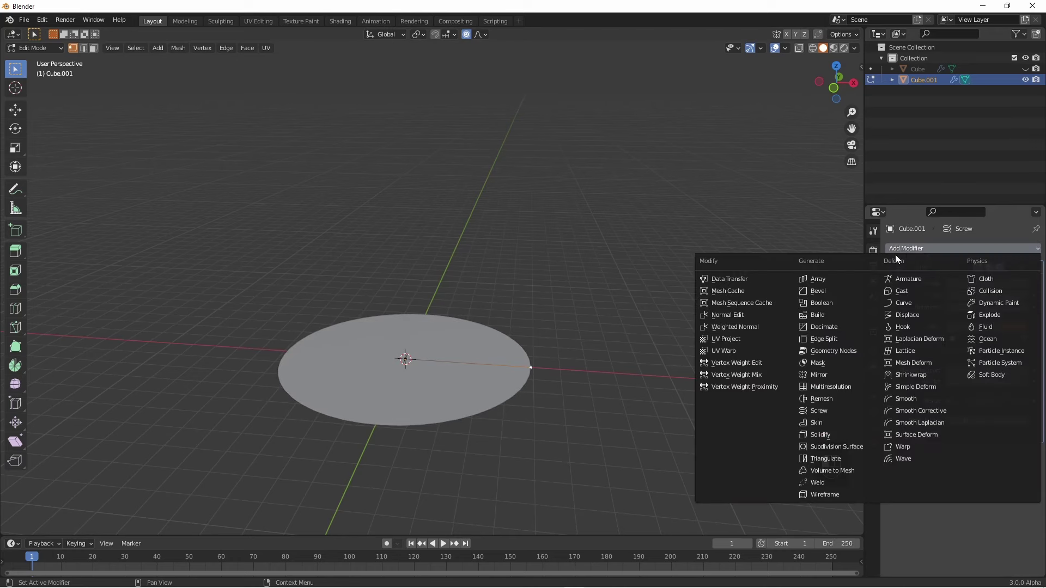
{"action": "left_click", "coordinate": [833, 434]}
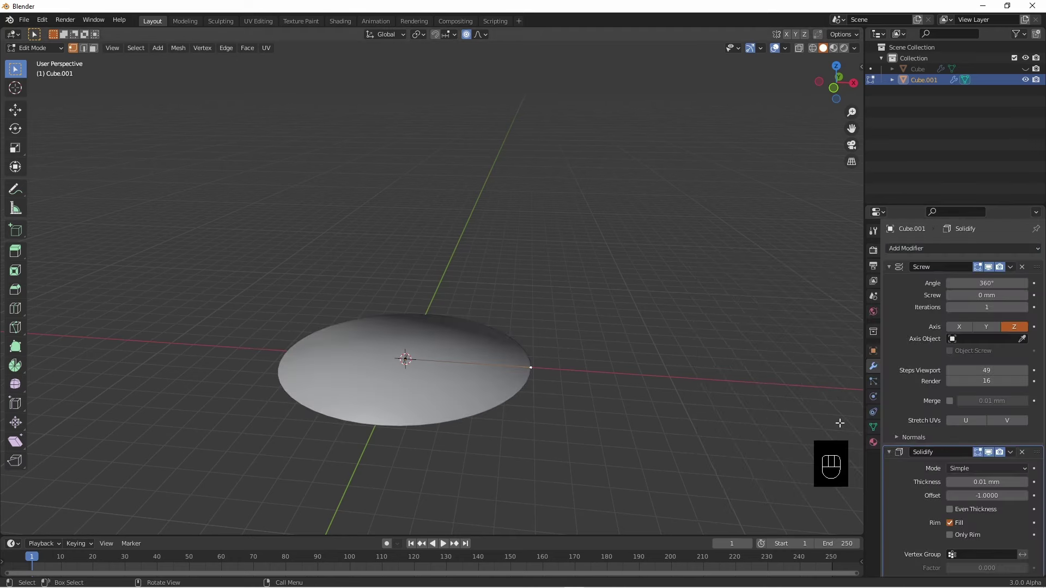
{"action": "scroll", "coordinate": [921, 513], "scroll_direction": "down", "scroll_amount": 3}
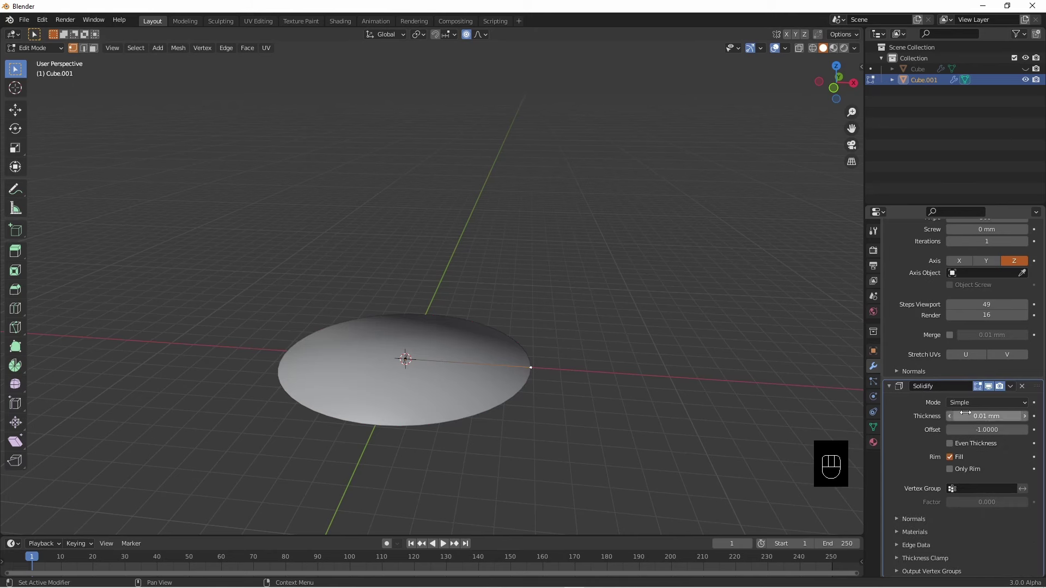
{"action": "left_click_drag", "start_coordinate": [985, 415], "coordinate": [950, 415]}
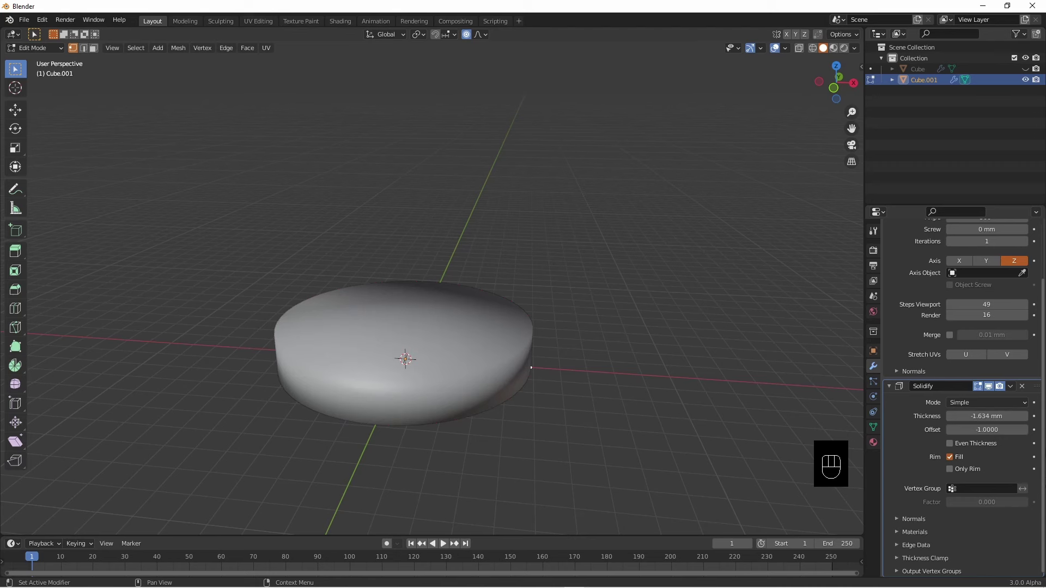
{"action": "left_click_drag", "start_coordinate": [981, 416], "coordinate": [926, 415]}
- Turn off Screw smooth shading, set 258 viewport steps, and Solidify thickness -6.393 mm
{"action": "left_click", "coordinate": [898, 372]}
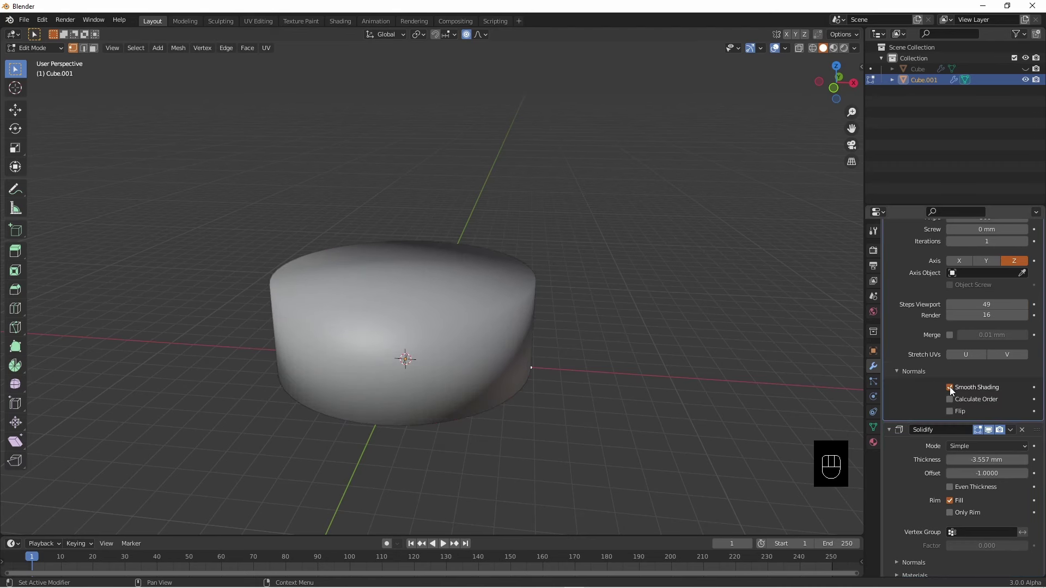
{"action": "left_click", "coordinate": [950, 386]}
{"action": "scroll", "coordinate": [744, 381], "scroll_direction": "down", "scroll_amount": 2}
{"action": "scroll", "coordinate": [724, 426], "scroll_direction": "up", "scroll_amount": 4}
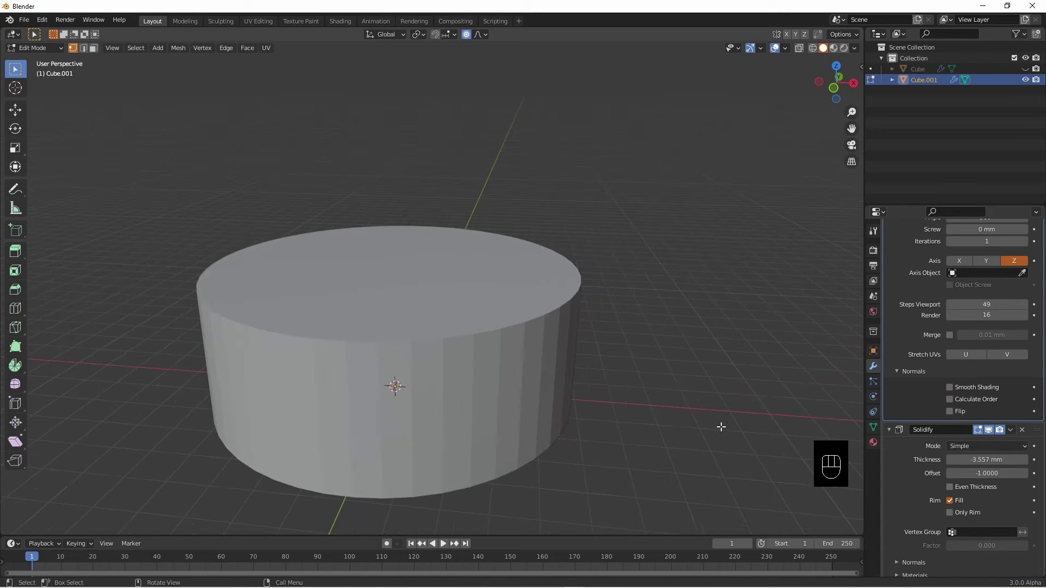
{"action": "scroll", "coordinate": [962, 307], "scroll_direction": "up", "scroll_amount": 2}
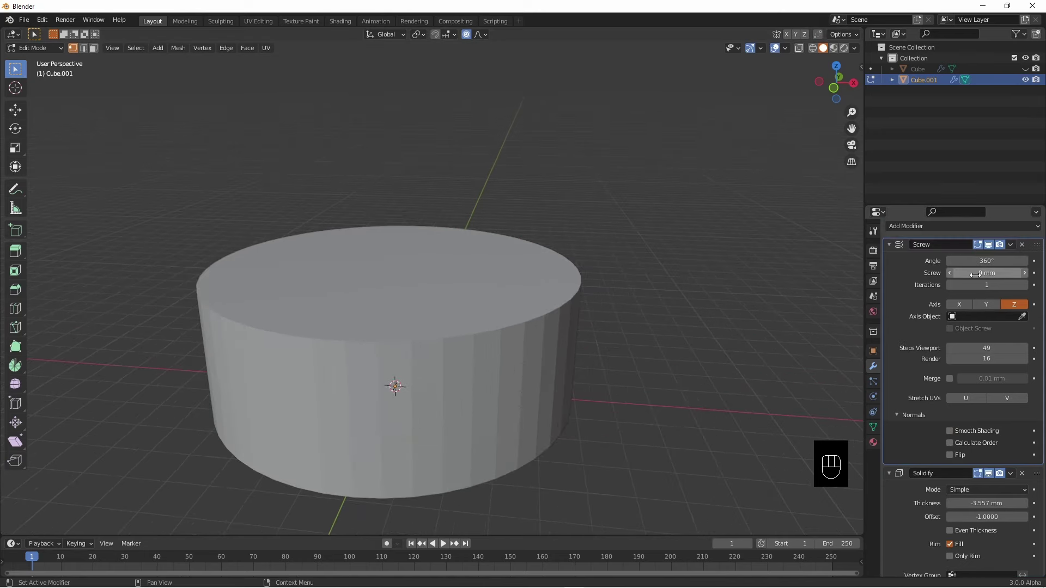
{"action": "left_click_drag", "start_coordinate": [979, 348], "coordinate": [1026, 348]}
{"action": "scroll", "coordinate": [965, 417], "scroll_direction": "up", "scroll_amount": 1}
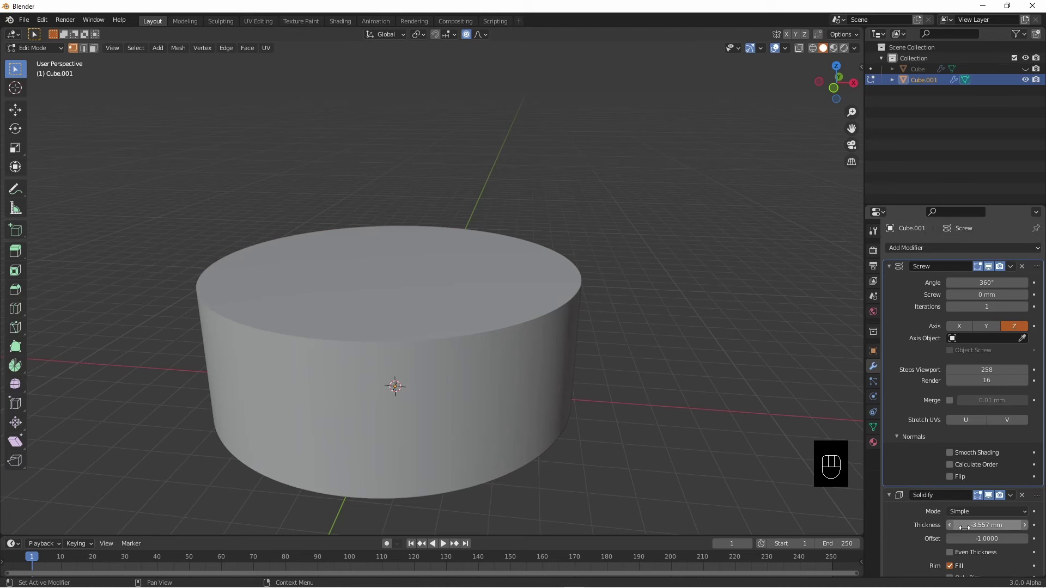
{"action": "left_click_drag", "start_coordinate": [965, 525], "coordinate": [931, 525]}
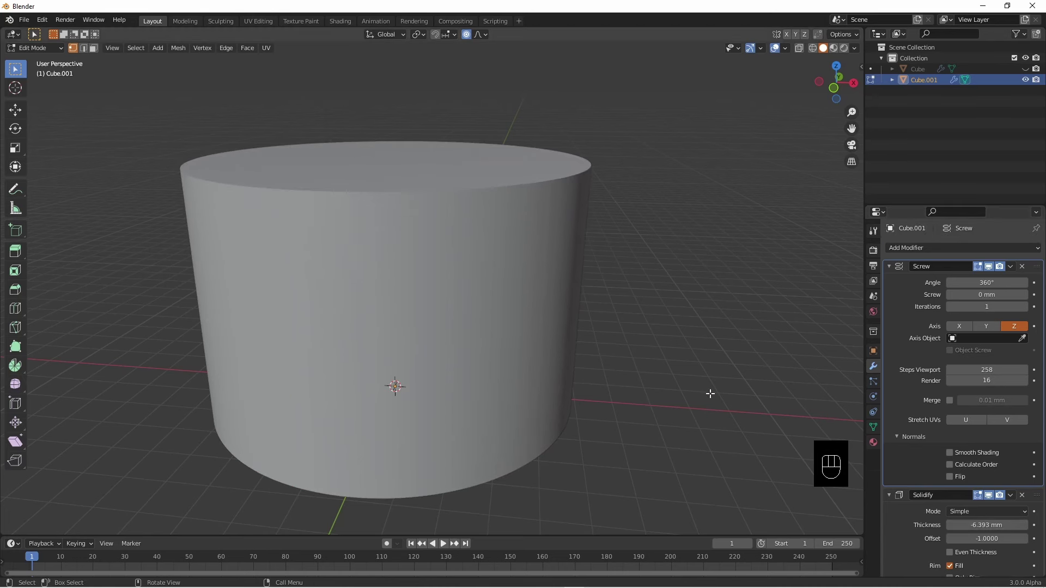
{"action": "scroll", "coordinate": [710, 393], "scroll_direction": "down", "scroll_amount": 5}
{"action": "middle_click_drag", "start_coordinate": [702, 401], "coordinate": [718, 316]}
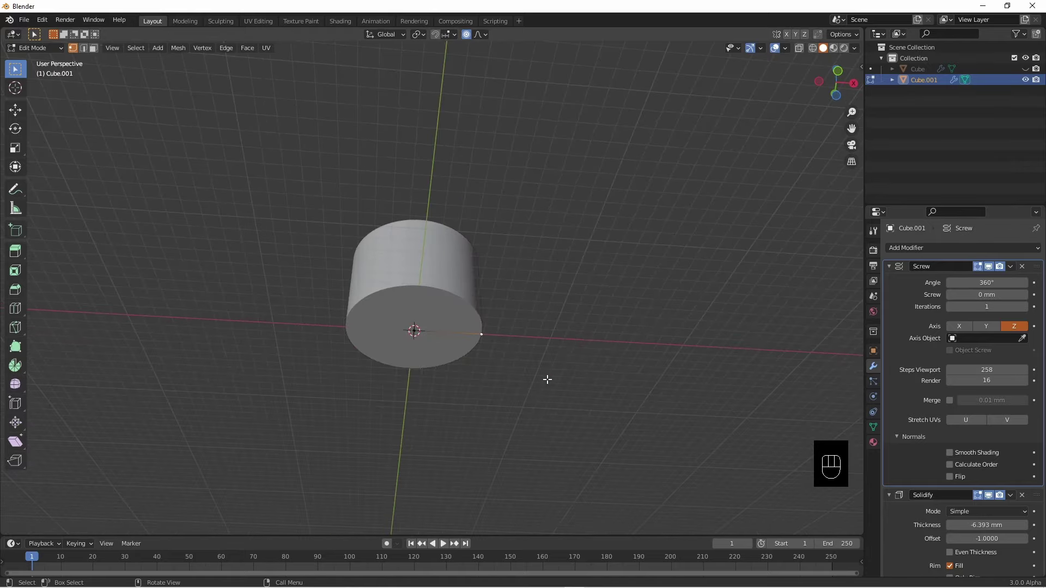
{"action": "middle_click_drag", "start_coordinate": [691, 350], "coordinate": [647, 367]}
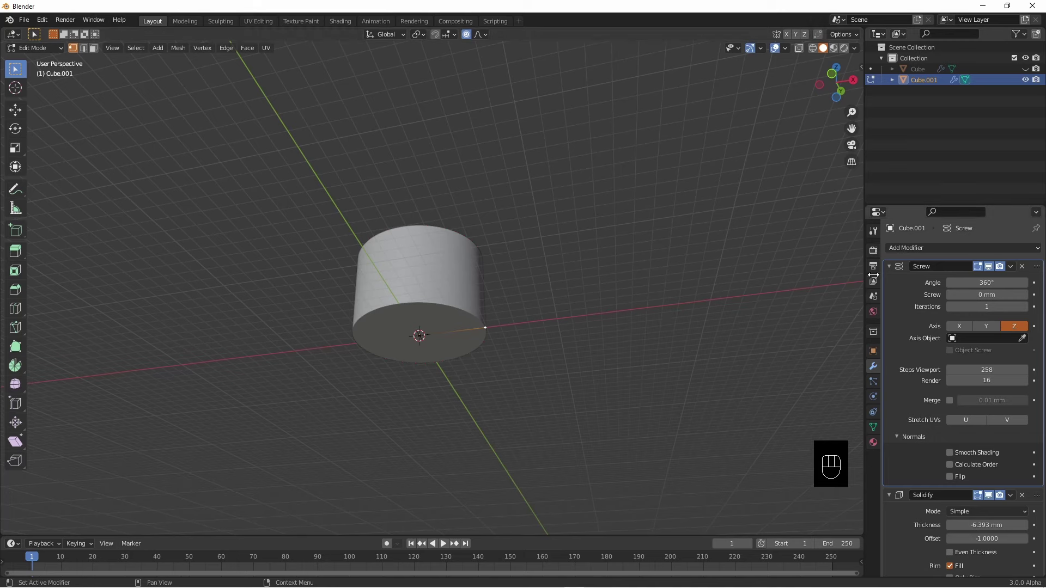
{"action": "middle_click_drag", "start_coordinate": [673, 318], "coordinate": [478, 371]}
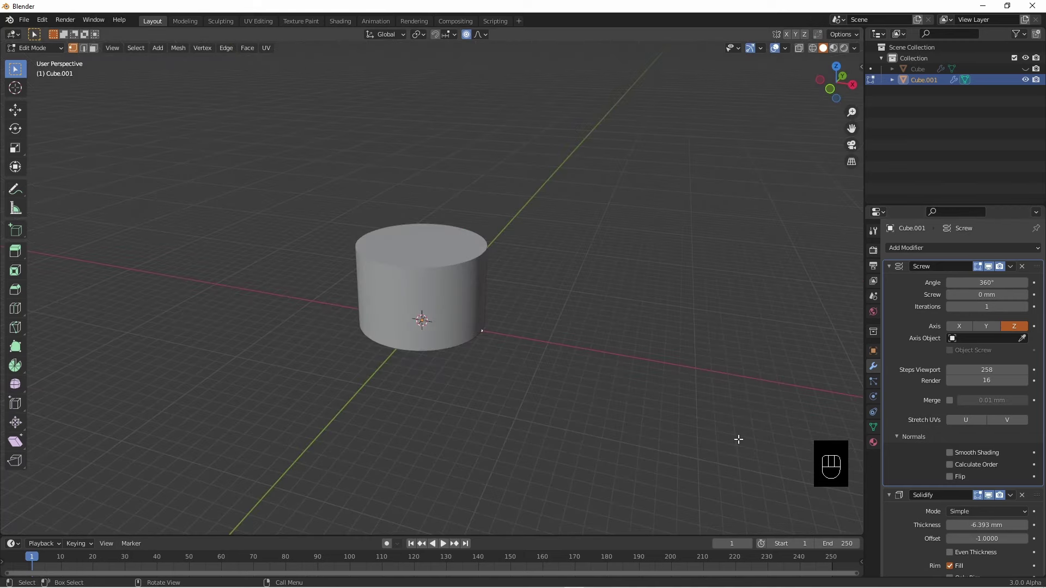
- Hide the cylinder from the viewport and return to Object Mode
{"action": "left_click", "coordinate": [1024, 80]}
{"action": "middle_click_drag", "start_coordinate": [551, 324], "coordinate": [151, 302]}
{"action": "key", "text": "Tab"}
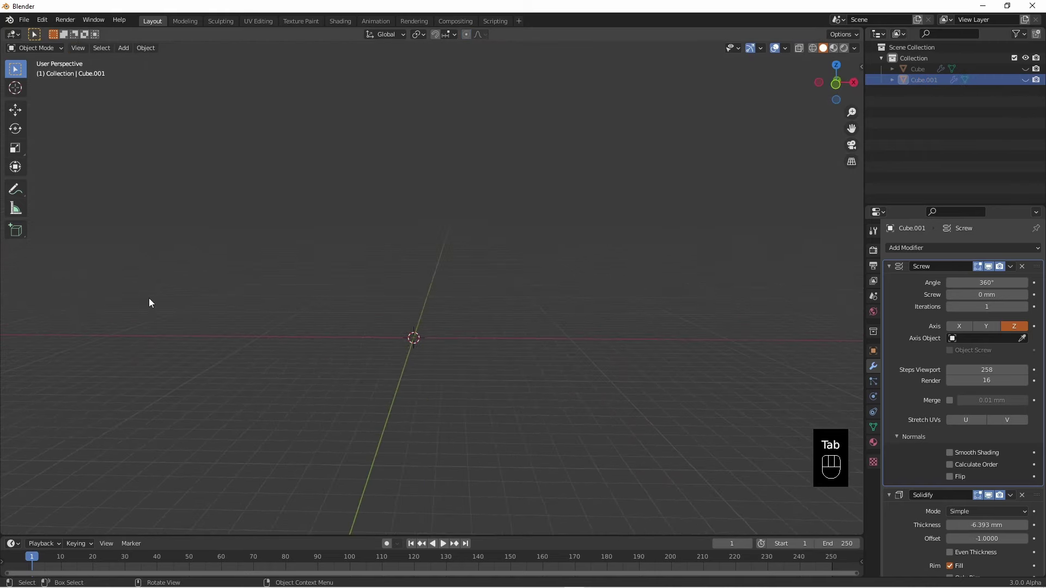
- Add a new cube and merge all its vertices into one at the centre
{"action": "left_click", "coordinate": [123, 48]}
{"action": "mouse_move", "coordinate": [129, 60]}
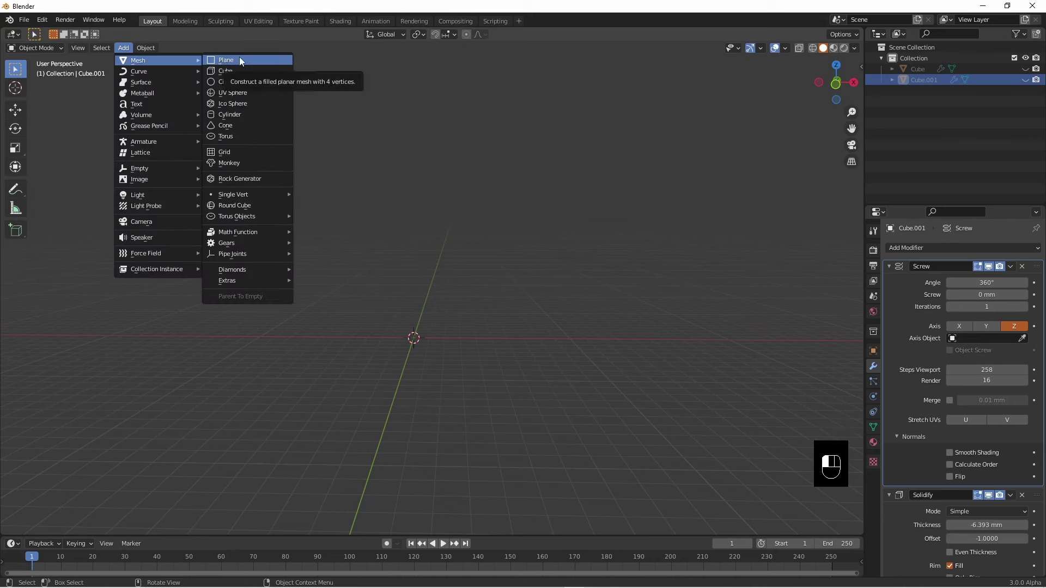
{"action": "left_click", "coordinate": [237, 71]}
{"action": "key", "text": "Tab"}
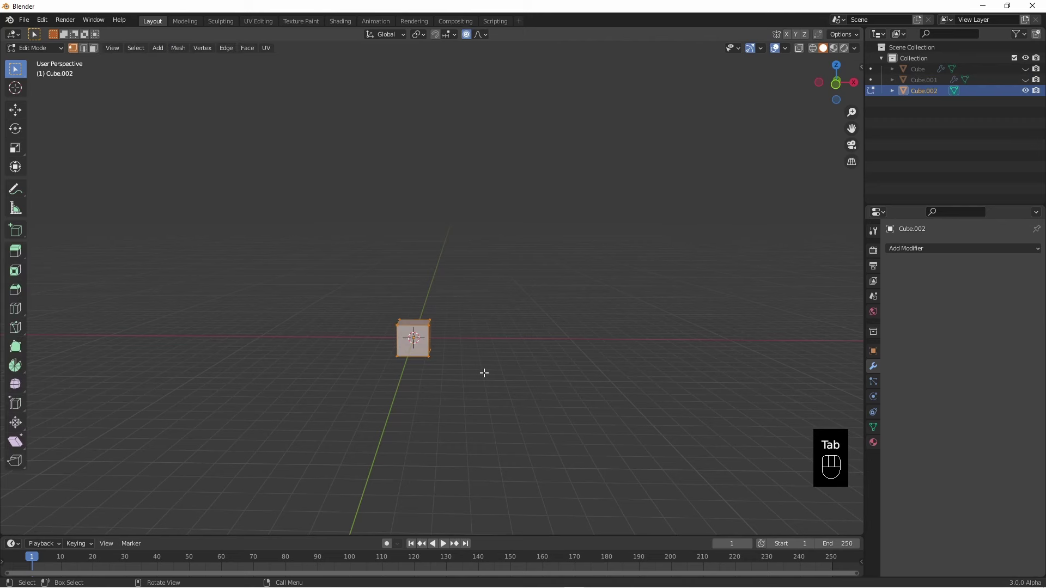
{"action": "key", "text": "m"}
{"action": "left_click", "coordinate": [483, 372]}
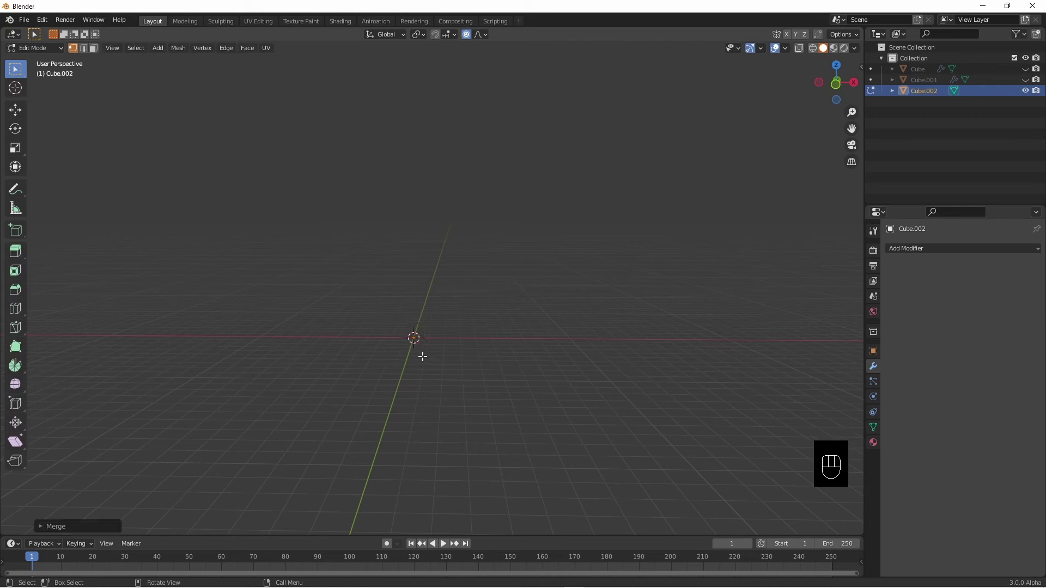
- Select the merged vertex and turn off proportional editing
{"action": "left_click", "coordinate": [413, 338]}
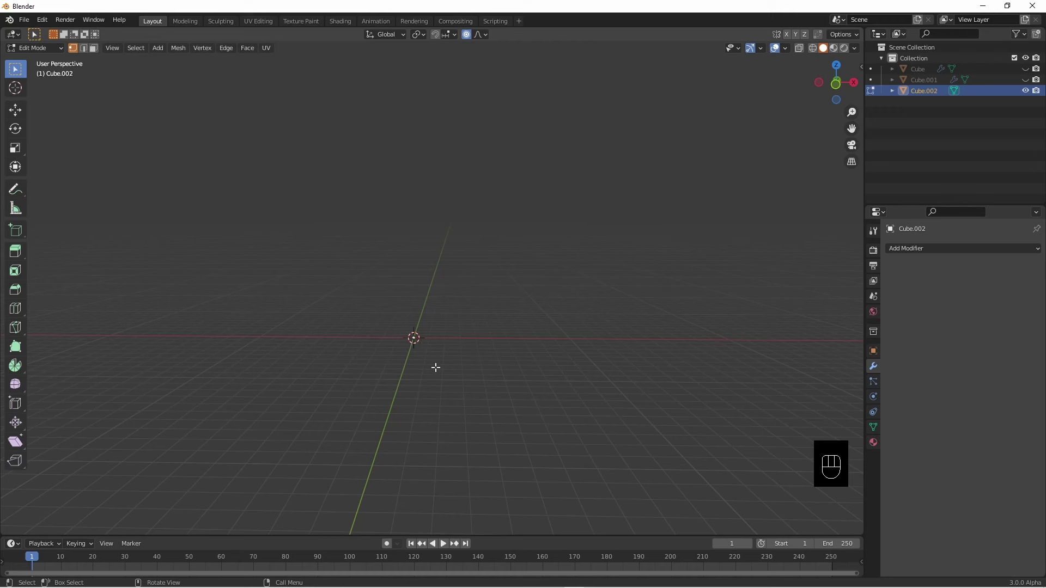
{"action": "key", "text": "g"}
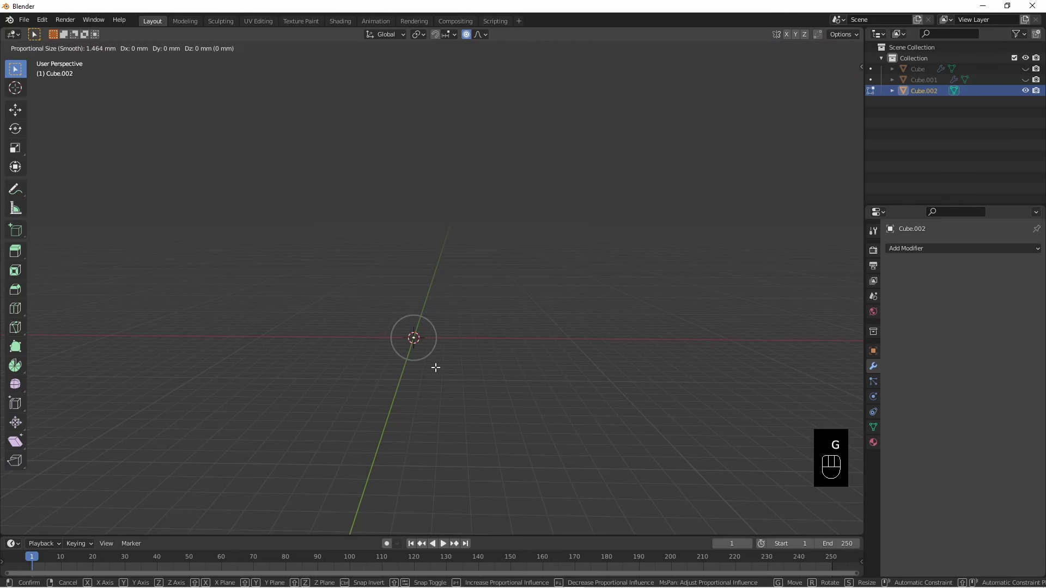
{"action": "right_click", "coordinate": [436, 368]}
{"action": "left_click", "coordinate": [466, 34]}
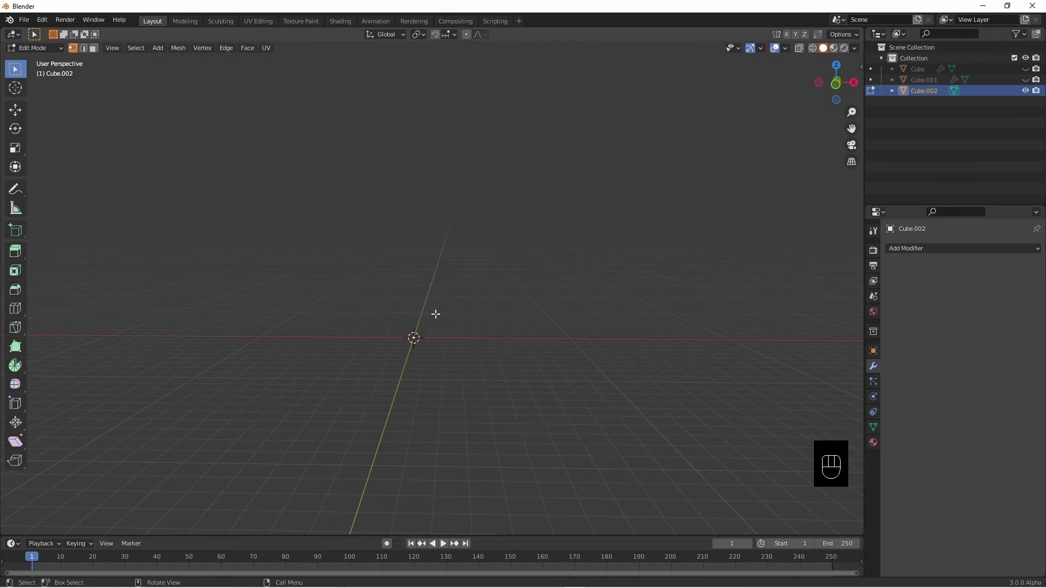
- Move the vertex to the right along the X axis, deselect it, and return to Object Mode
{"action": "key", "text": "g"}
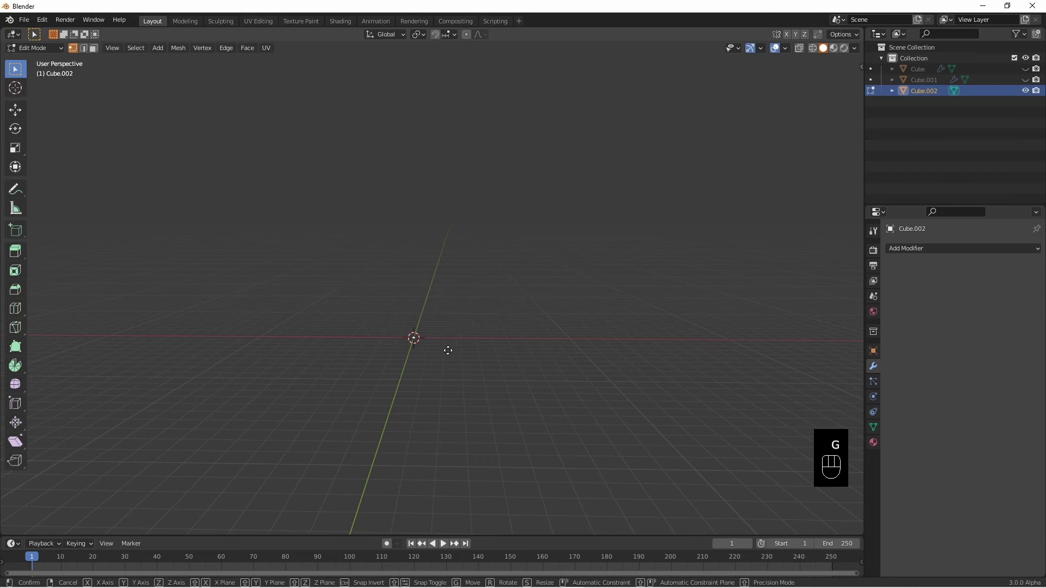
{"action": "key", "text": "x"}
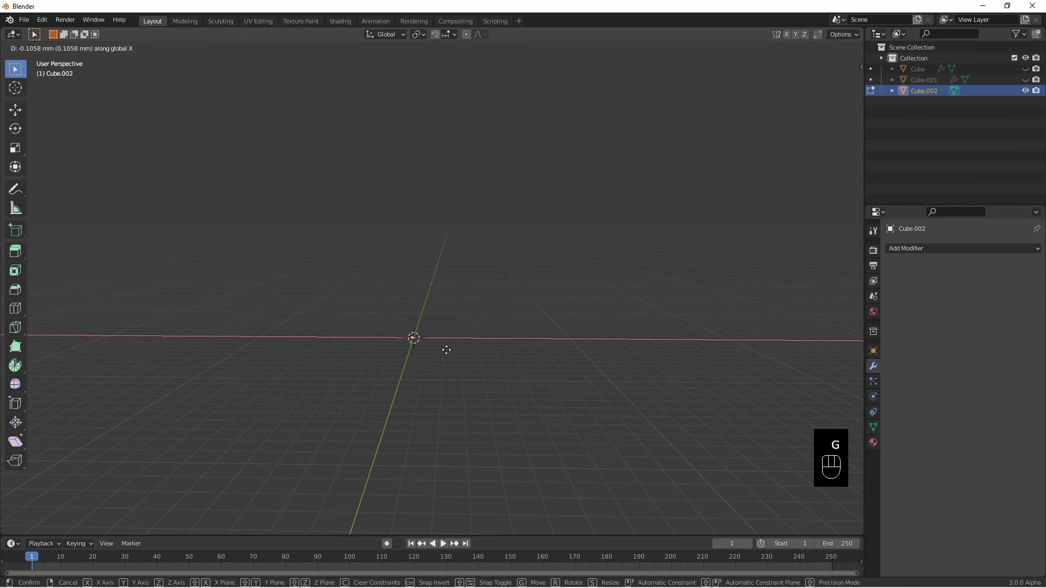
{"action": "left_click", "coordinate": [589, 361]}
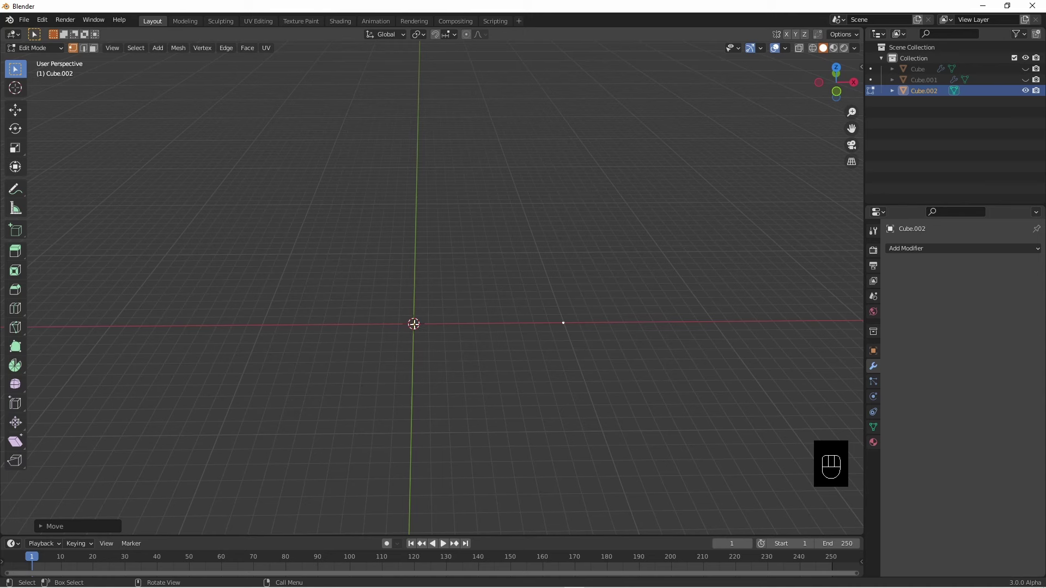
{"action": "left_click", "coordinate": [600, 432]}
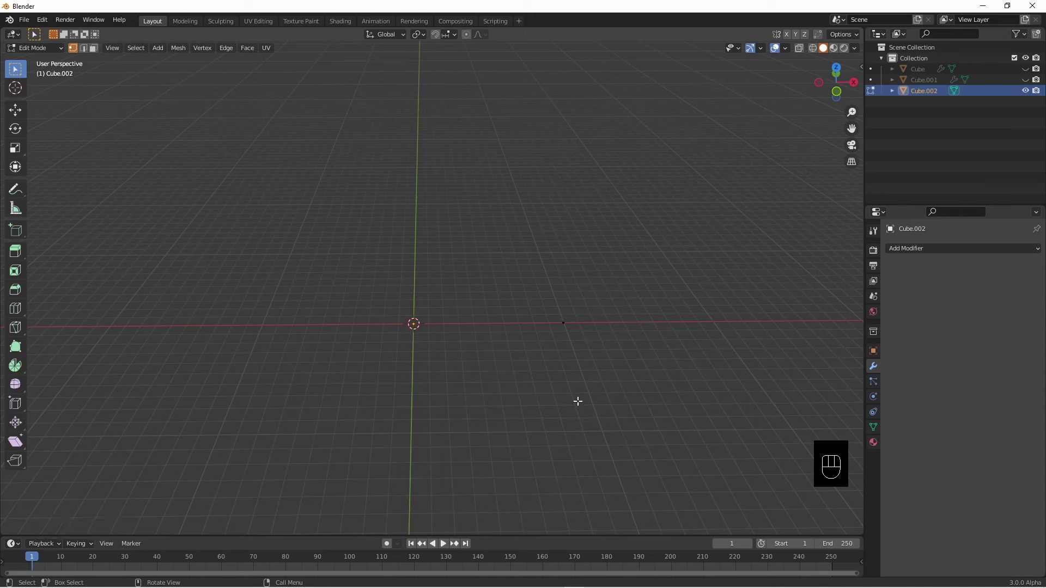
{"action": "key", "text": "Tab"}
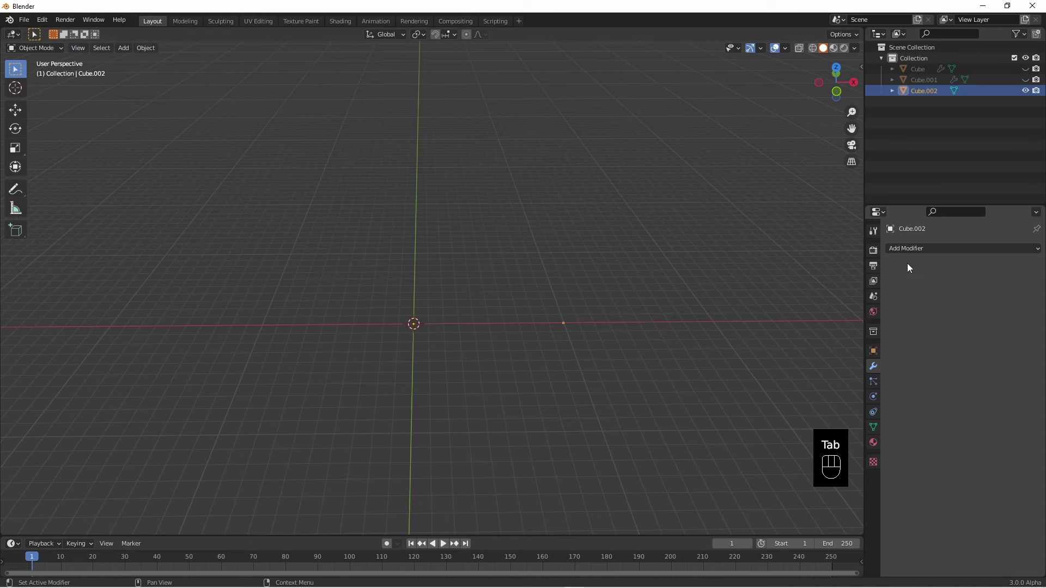
- Add a Screw modifier with a 180° angle and 130 viewport steps to Cube.002
{"action": "left_click", "coordinate": [908, 249]}
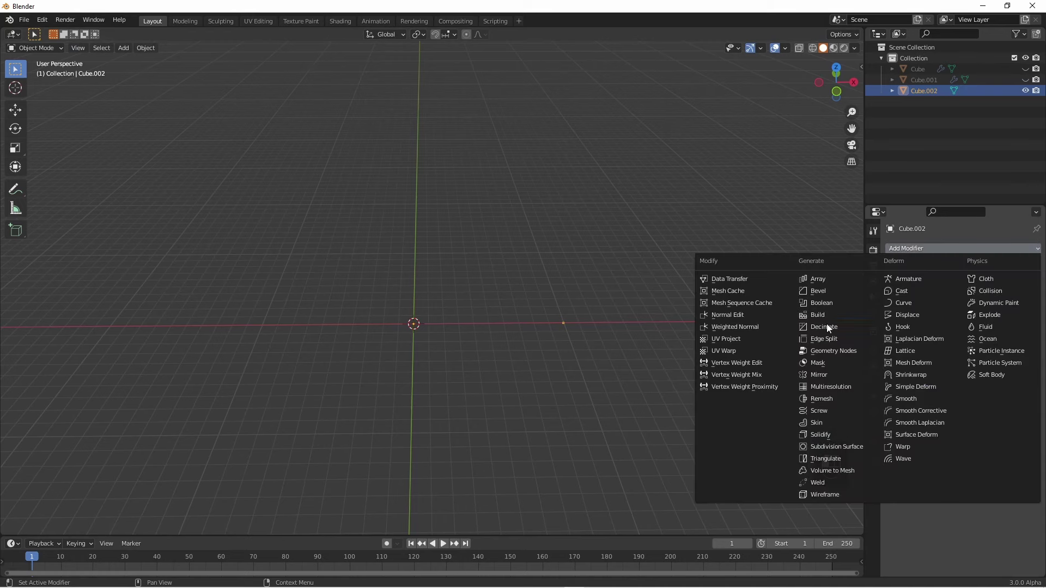
{"action": "left_click", "coordinate": [827, 412]}
{"action": "left_click", "coordinate": [972, 283]}
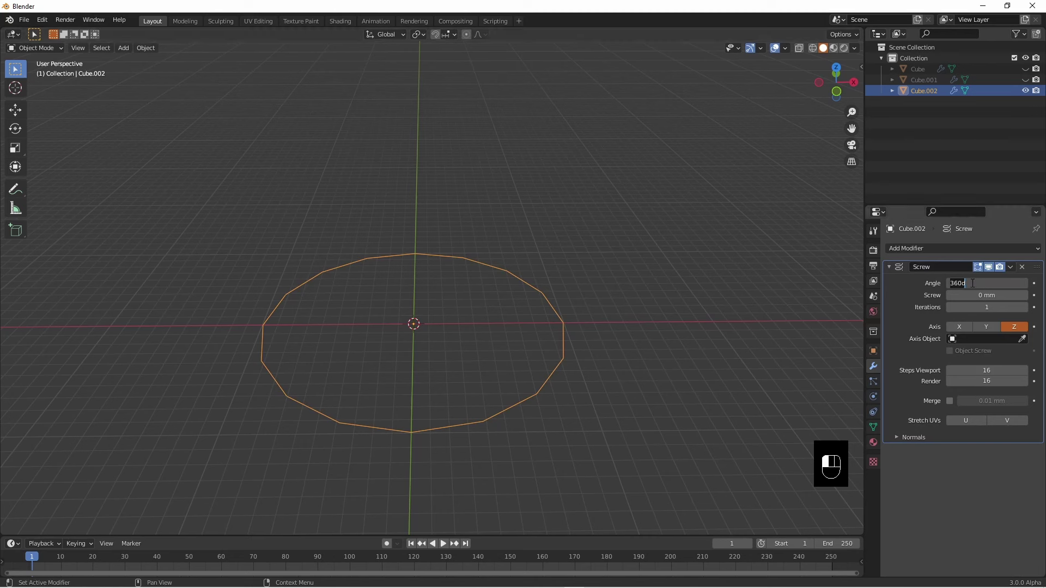
{"action": "key", "text": "BackSpace"}
{"action": "key", "text": "Return"}
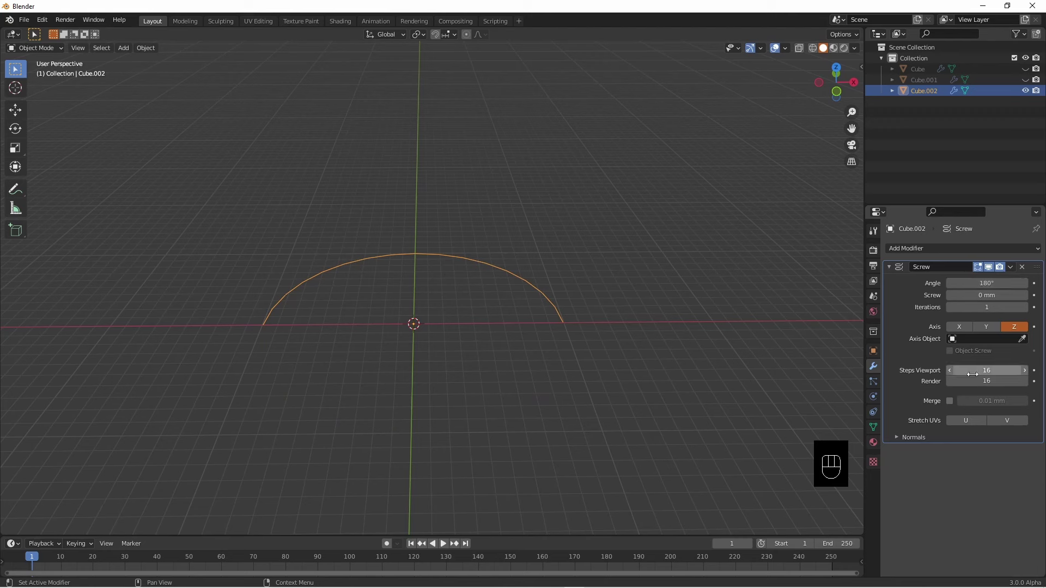
{"action": "left_click_drag", "start_coordinate": [972, 374], "coordinate": [975, 374]}
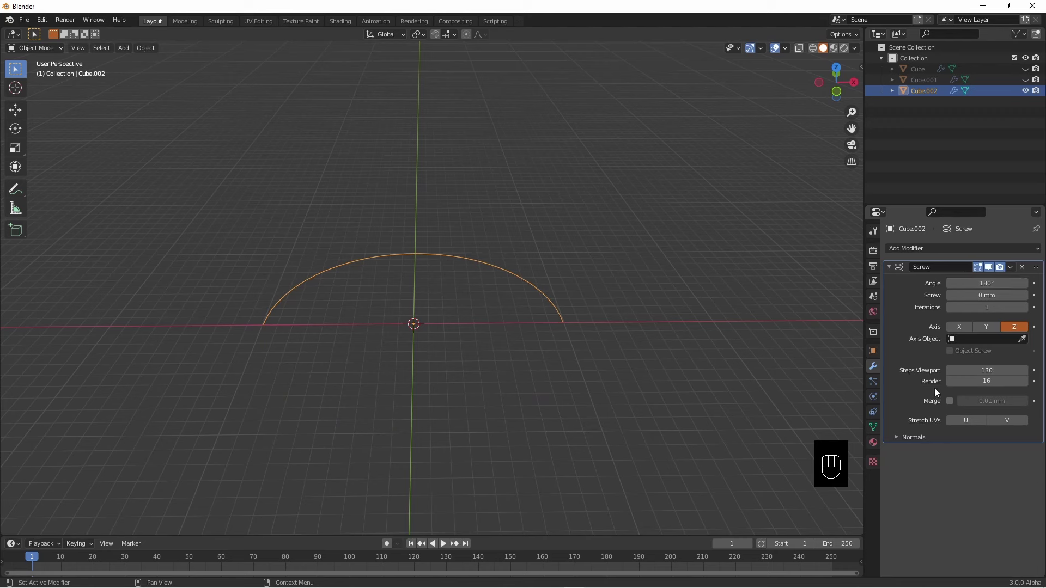
- Add a second Screw modifier spinning around the X axis to form a sphere
{"action": "left_click", "coordinate": [903, 248]}
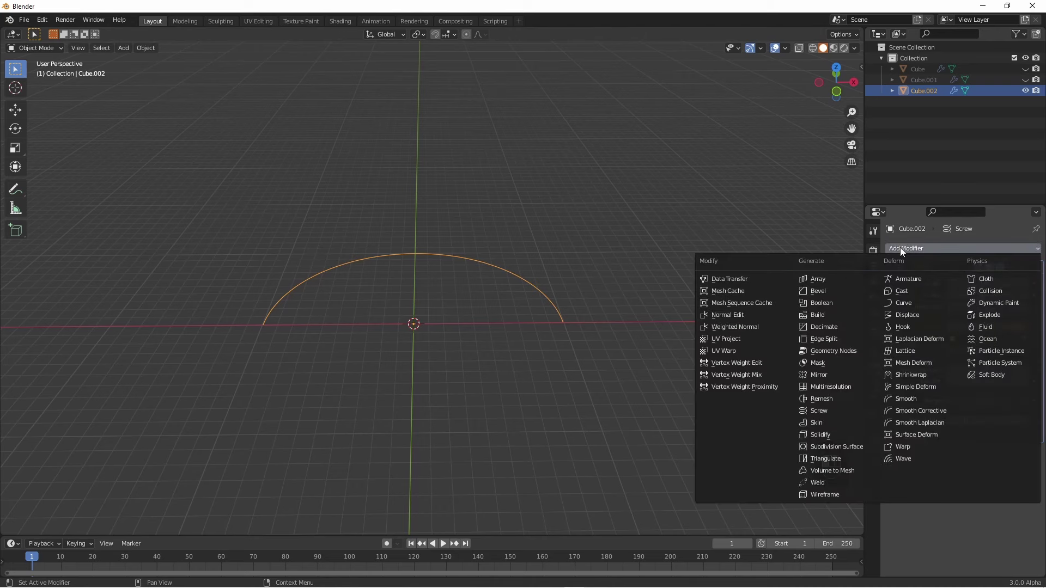
{"action": "left_click", "coordinate": [827, 411]}
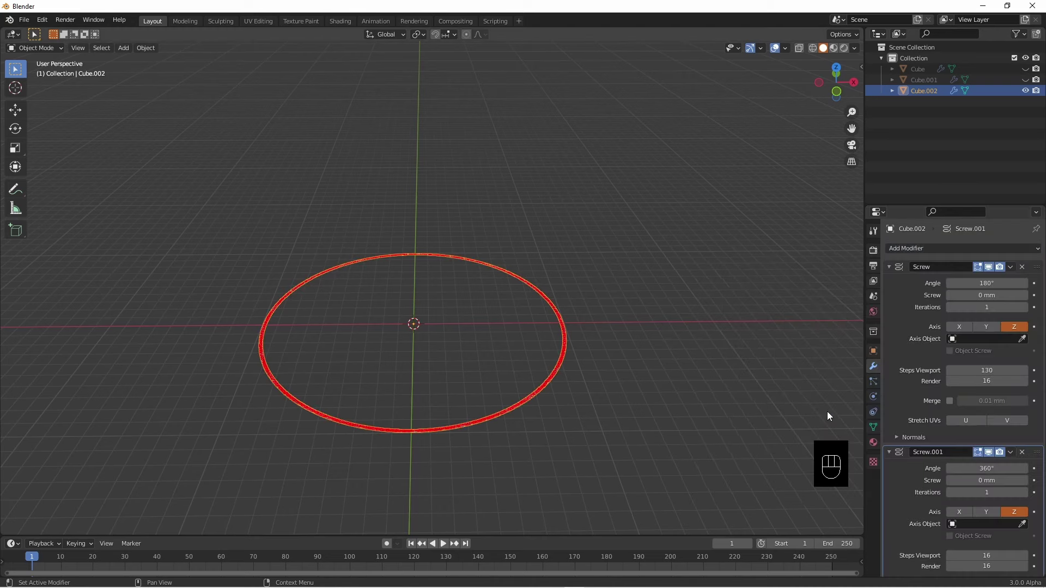
{"action": "left_click", "coordinate": [960, 512]}
{"action": "middle_click_drag", "start_coordinate": [730, 444], "coordinate": [765, 323]}
- Flip the second screw's normals, turn off Smooth Shading, and set viewport steps to 512
{"action": "scroll", "coordinate": [937, 495], "scroll_direction": "down", "scroll_amount": 2}
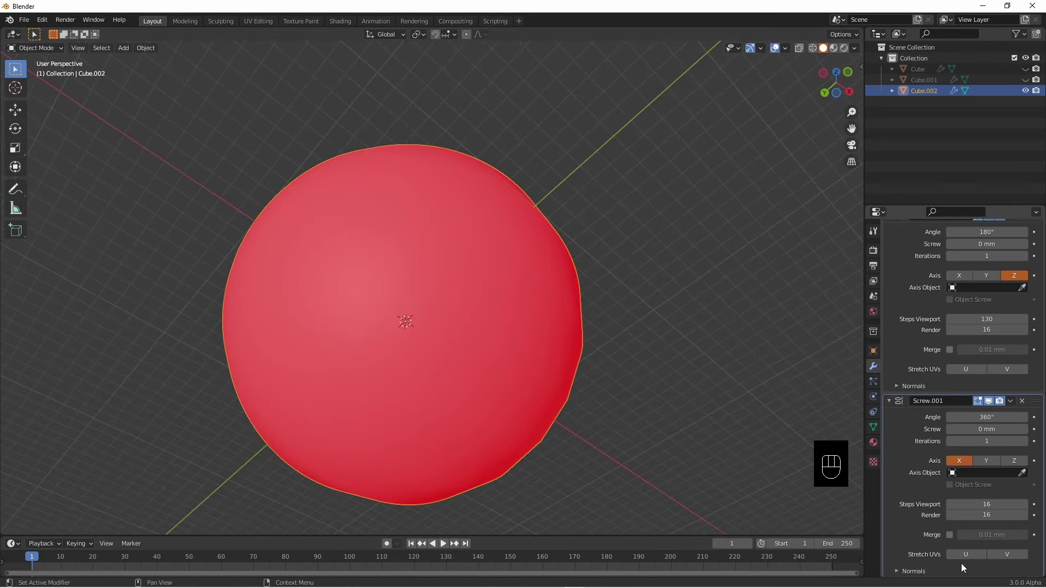
{"action": "scroll", "coordinate": [913, 549], "scroll_direction": "down", "scroll_amount": 2}
{"action": "left_click", "coordinate": [910, 527]}
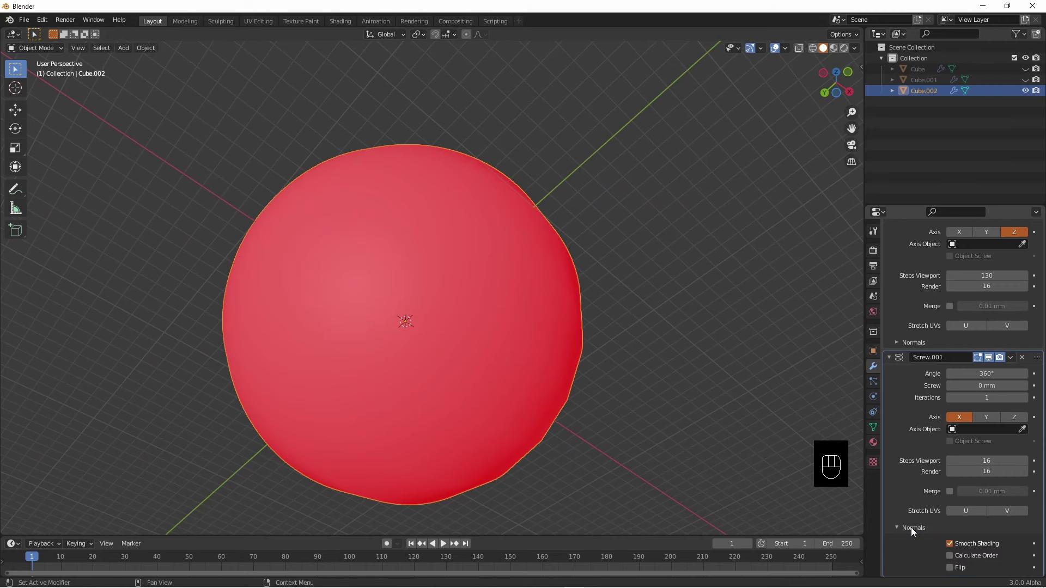
{"action": "left_click", "coordinate": [950, 568]}
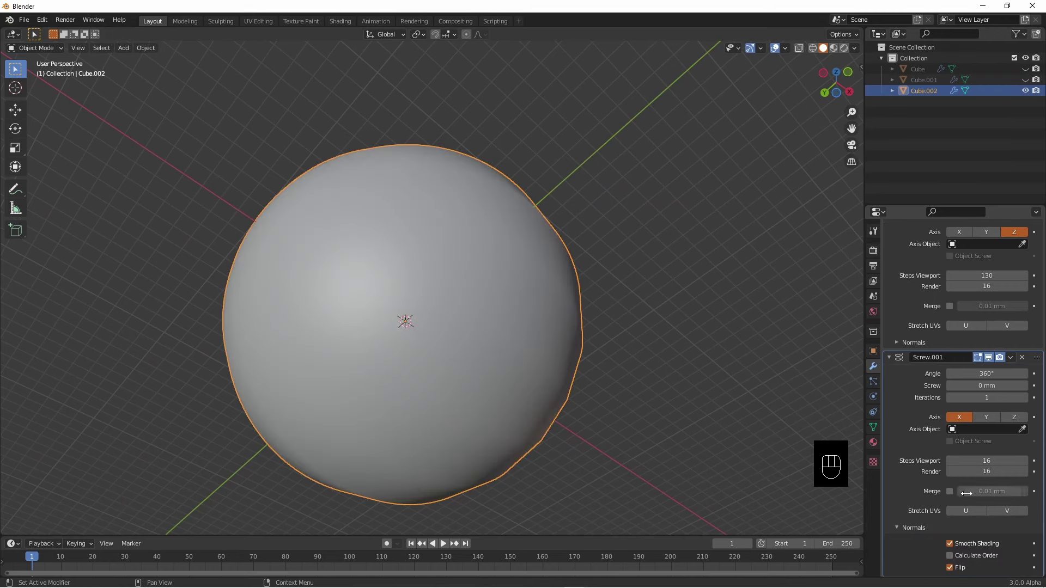
{"action": "left_click", "coordinate": [950, 543]}
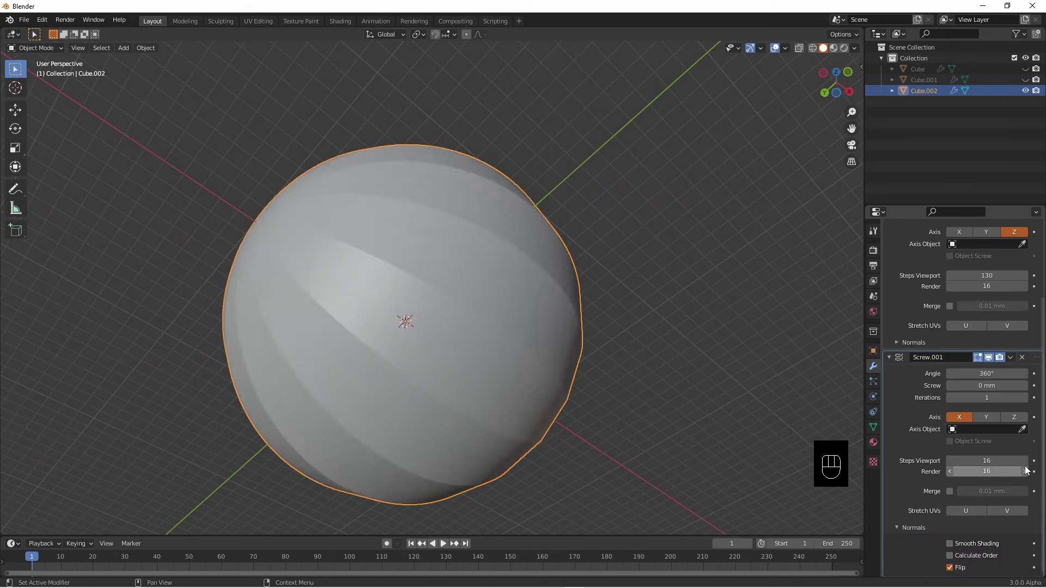
{"action": "left_click_drag", "start_coordinate": [975, 462], "coordinate": [1027, 461]}
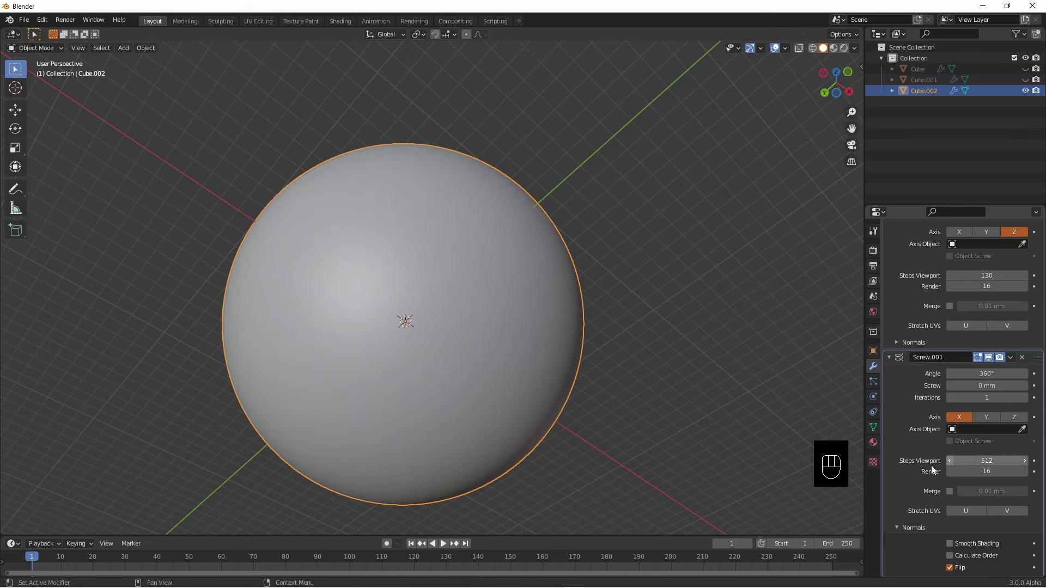
{"action": "middle_click_drag", "start_coordinate": [703, 305], "coordinate": [206, 361]}
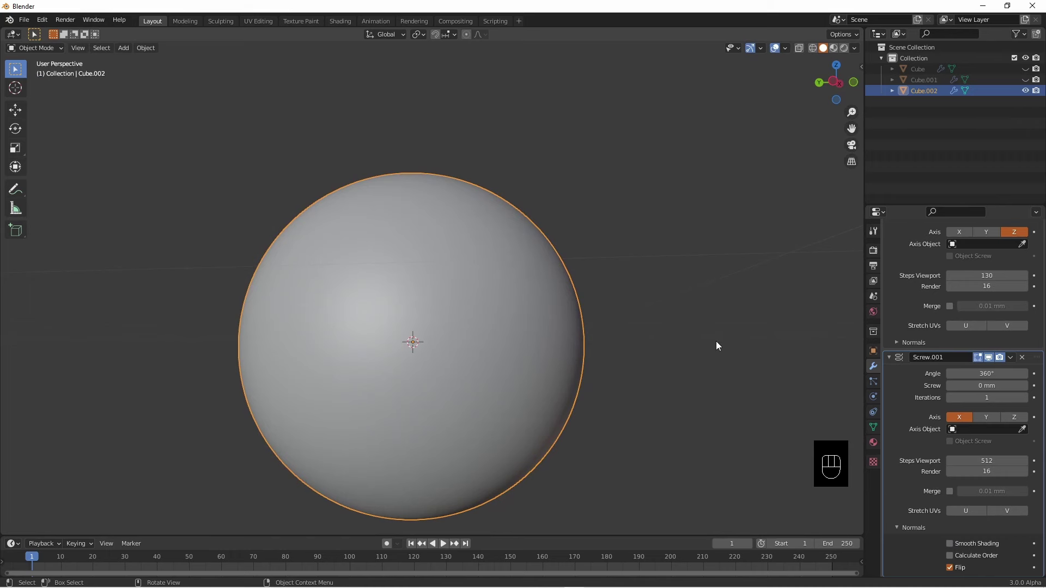
- Move the source vertex about 0.99 mm inward along X to shrink the sphere
{"action": "key", "text": "Tab"}
{"action": "middle_click_drag", "start_coordinate": [716, 345], "coordinate": [588, 362]}
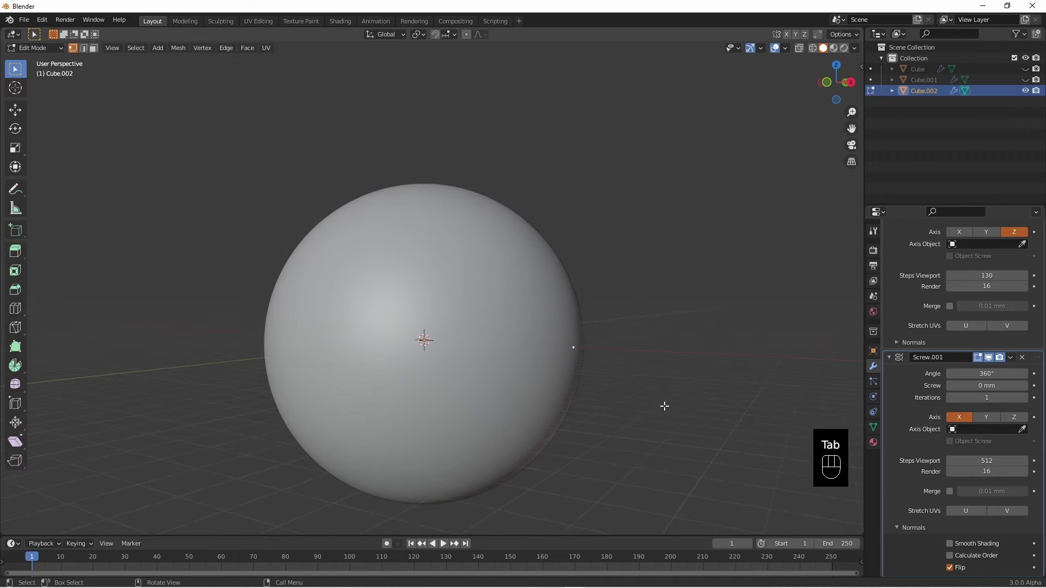
{"action": "key", "text": "g"}
{"action": "key", "text": "x"}
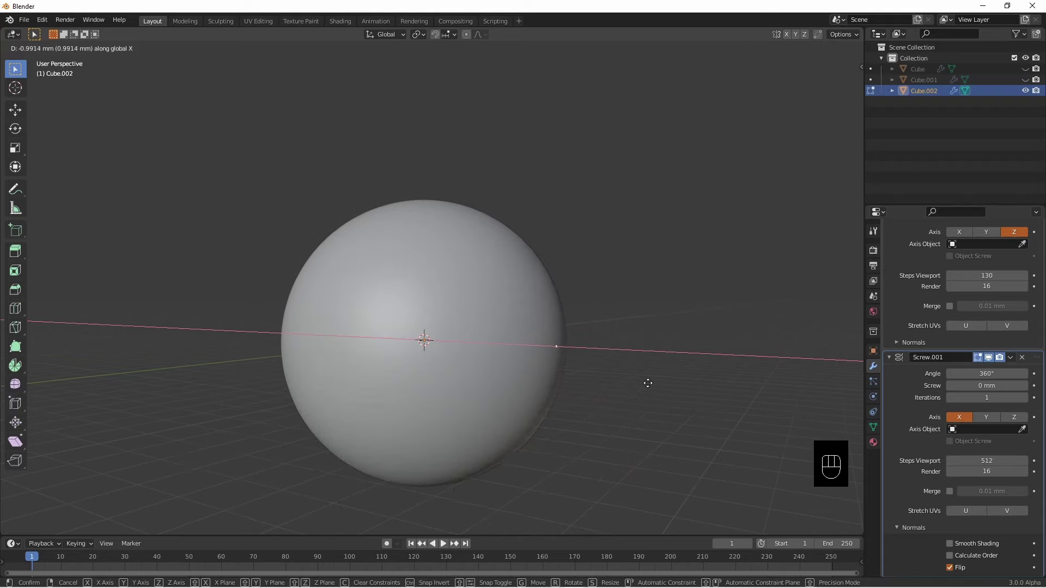
{"action": "left_click", "coordinate": [664, 379]}
{"action": "middle_click_drag", "start_coordinate": [665, 378], "coordinate": [690, 355]}
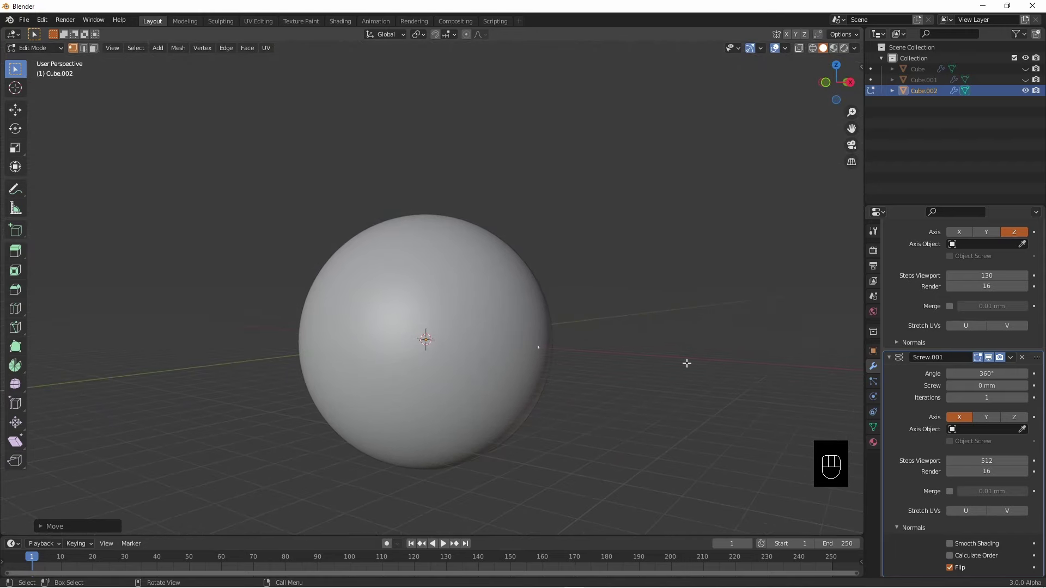
{"action": "mouse_move", "coordinate": [698, 357]}
{"action": "scroll", "coordinate": [698, 357], "scroll_direction": "down", "scroll_amount": 1}
{"action": "middle_click_drag", "start_coordinate": [698, 358], "coordinate": [634, 357]}
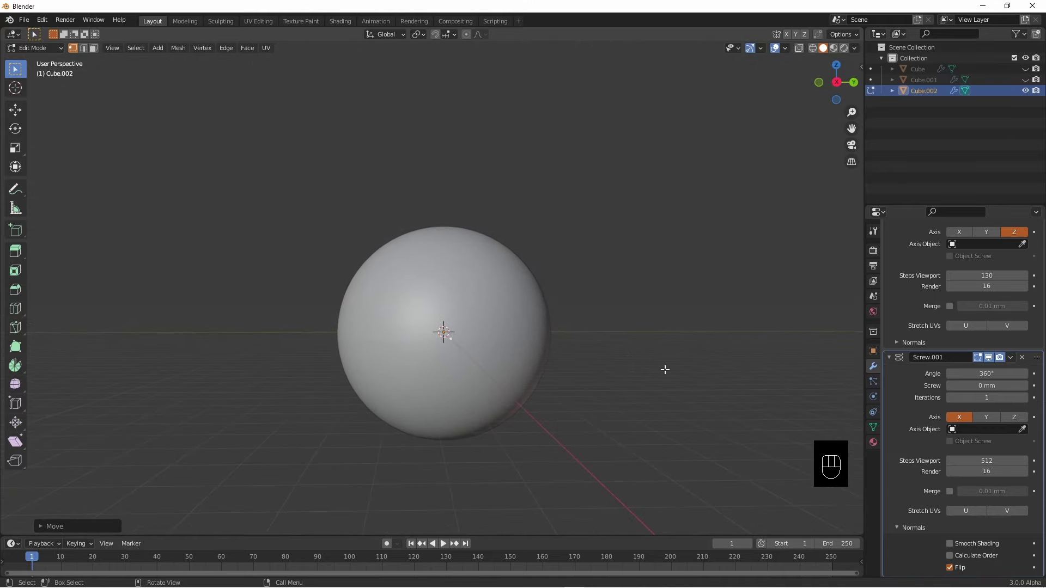